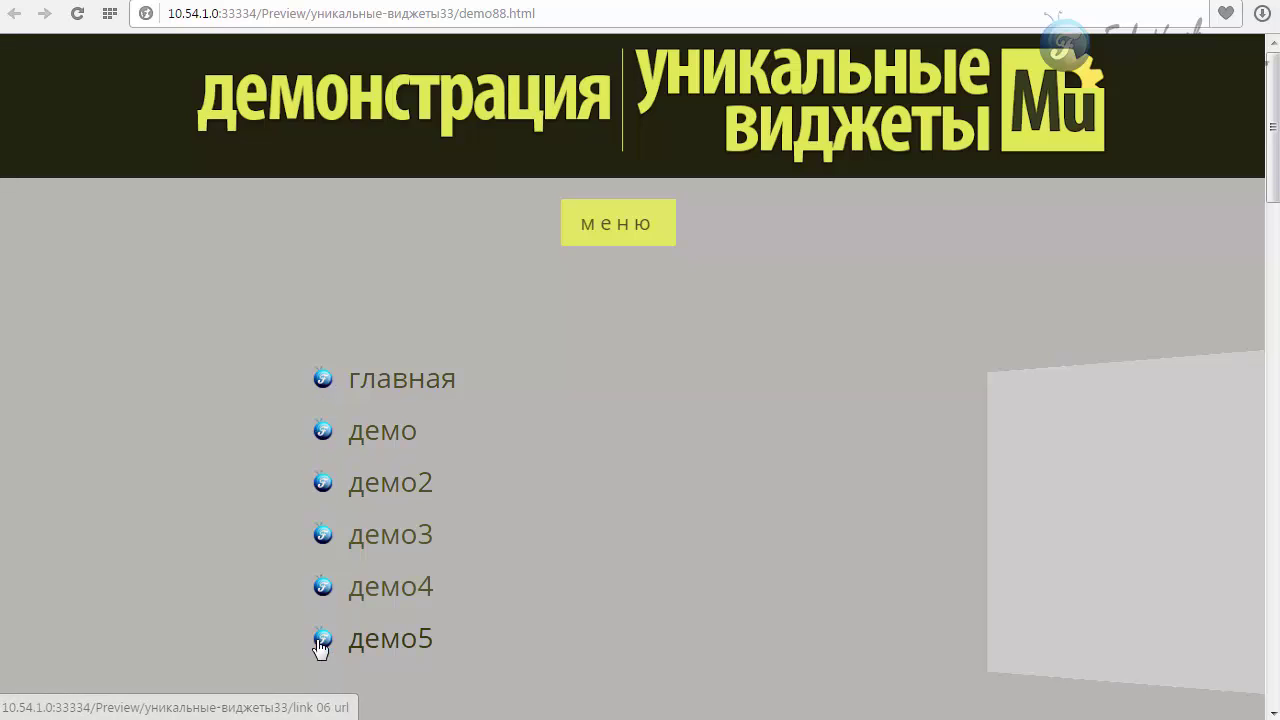
In Adobe Muse, place the Button widget from the Musegain - 3D Menu library folder below the page header.
{"action": "left_click", "coordinate": [686, 370]}
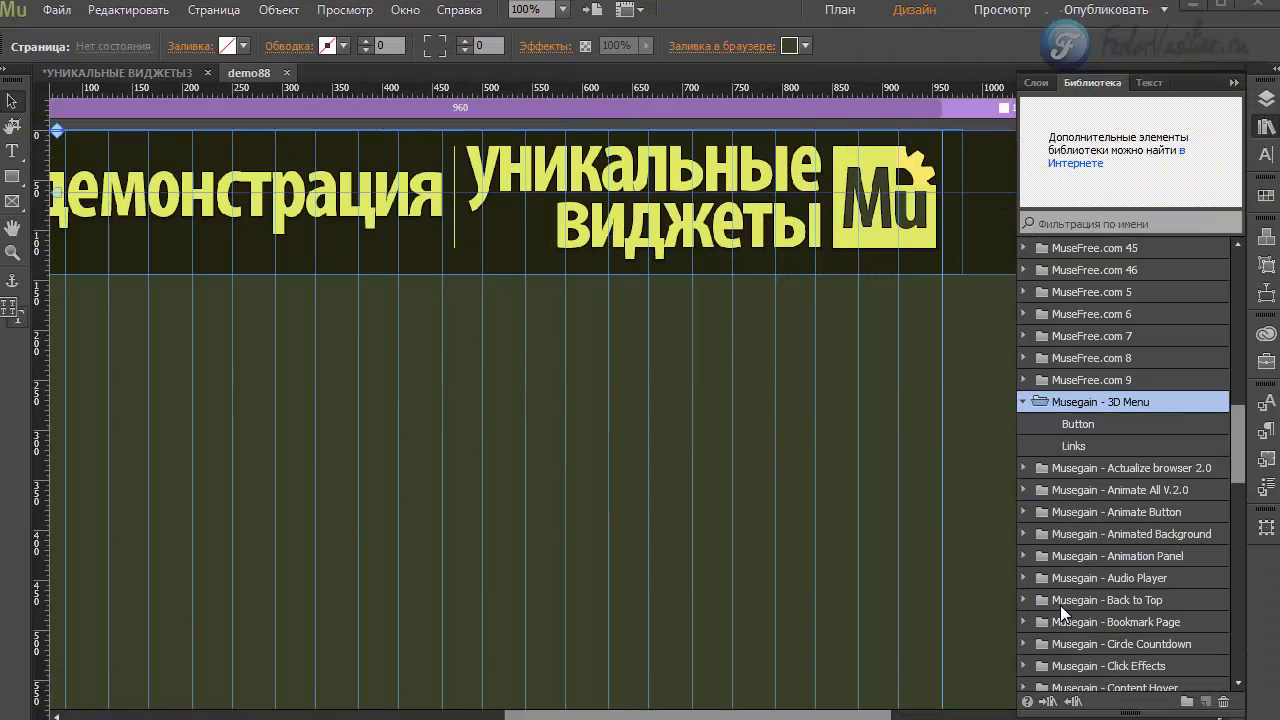
{"action": "left_click", "coordinate": [1065, 427]}
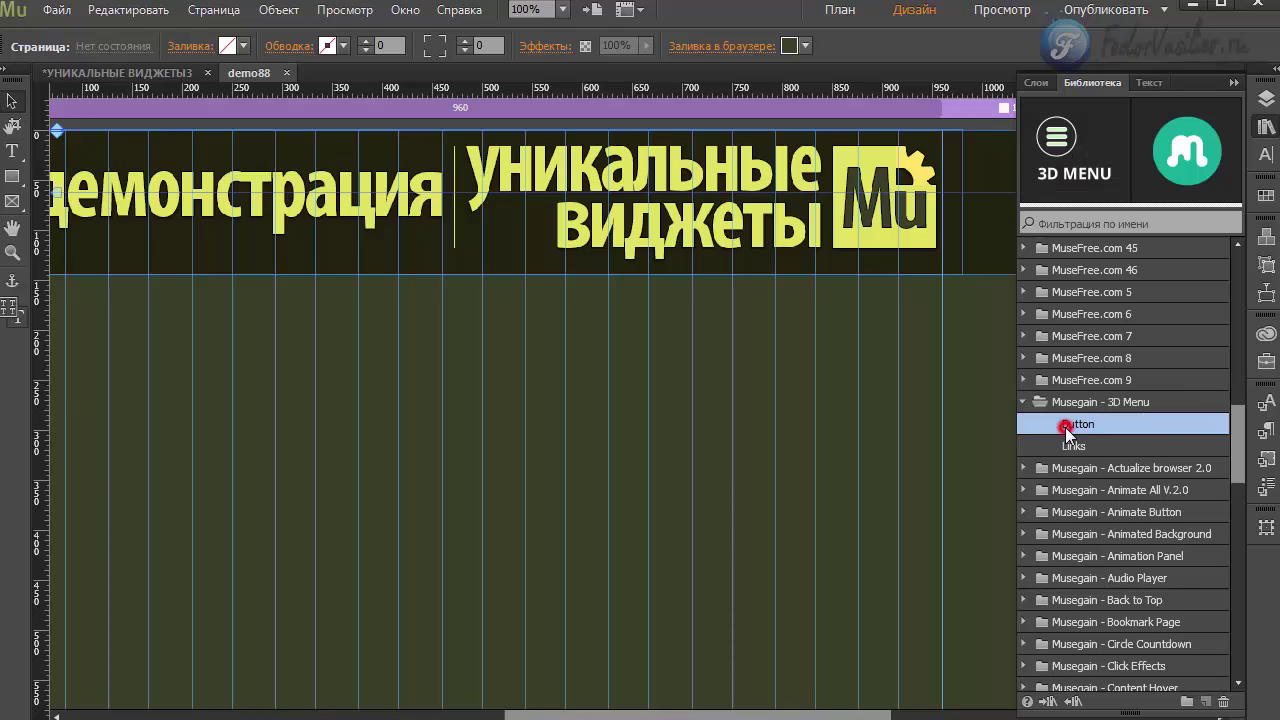
{"action": "left_click", "coordinate": [1067, 447]}
{"action": "left_click", "coordinate": [1071, 426]}
{"action": "left_click_drag", "start_coordinate": [1081, 423], "coordinate": [276, 300]}
{"action": "left_click_drag", "start_coordinate": [342, 325], "coordinate": [438, 320]}
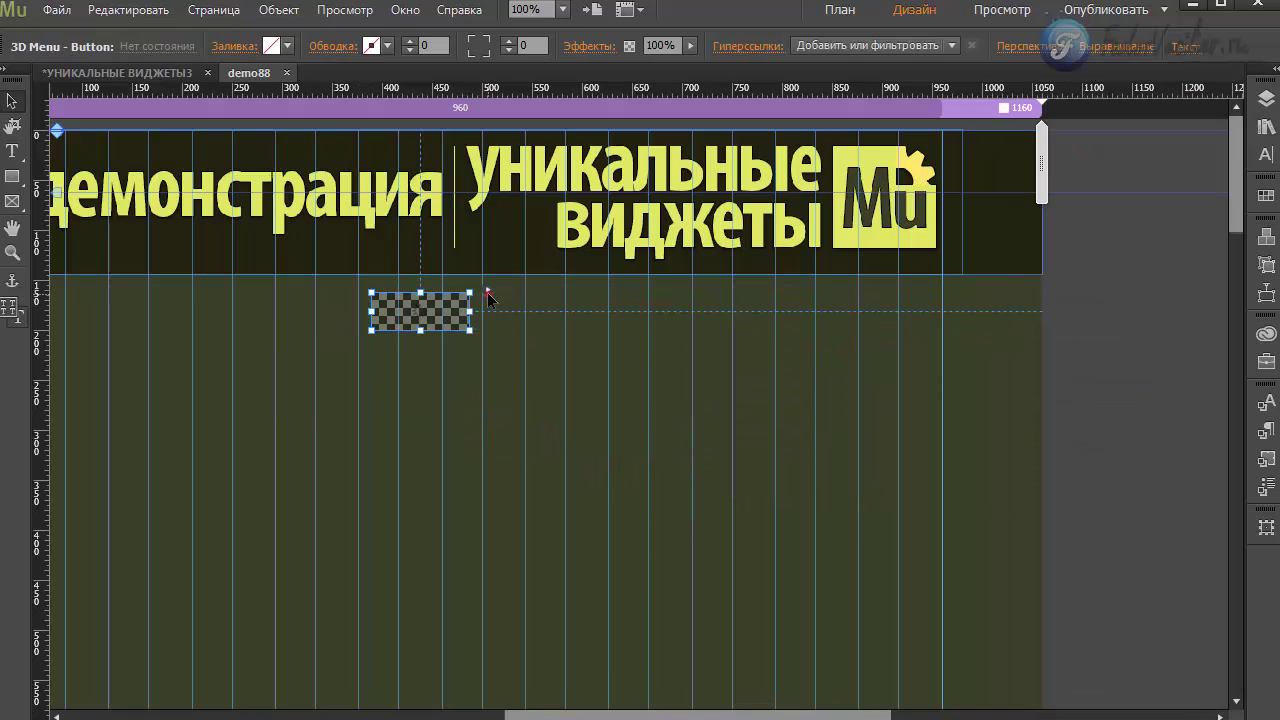
Move the 3D Menu button up into the header area and set its name to "меню".
{"action": "left_click", "coordinate": [488, 292]}
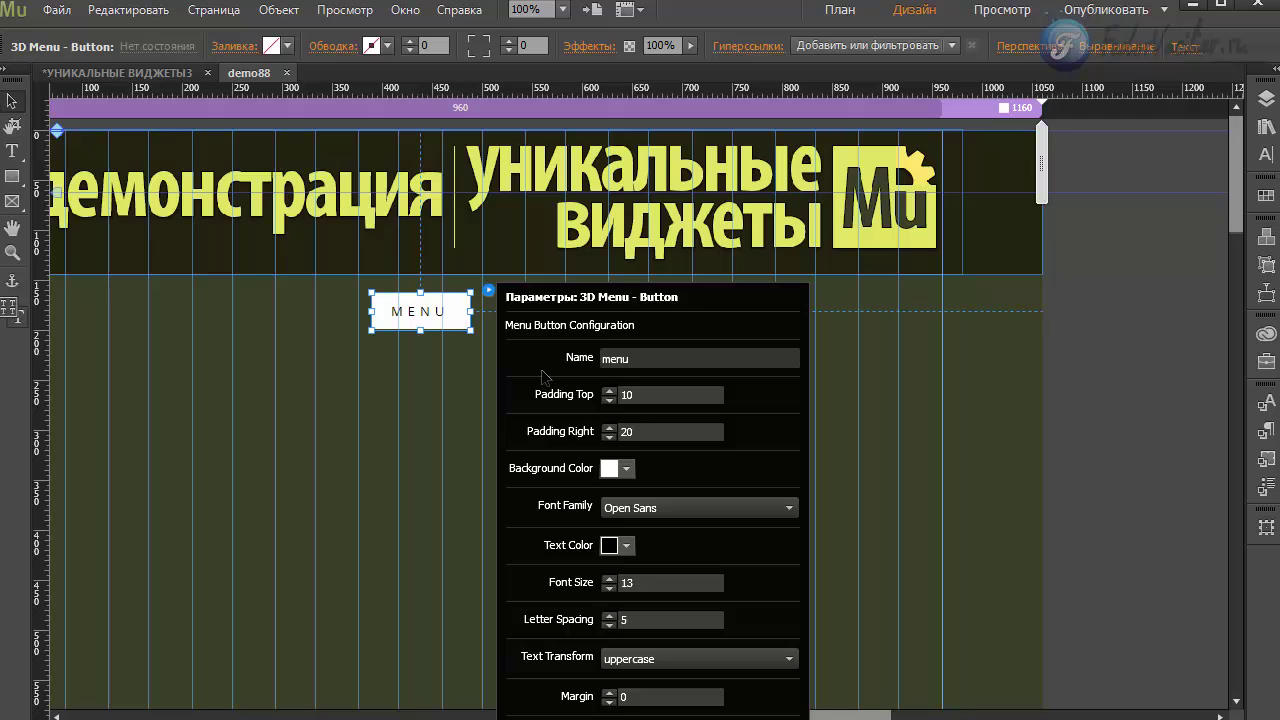
{"action": "left_click_drag", "start_coordinate": [460, 330], "coordinate": [451, 257]}
{"action": "left_click", "coordinate": [637, 285]}
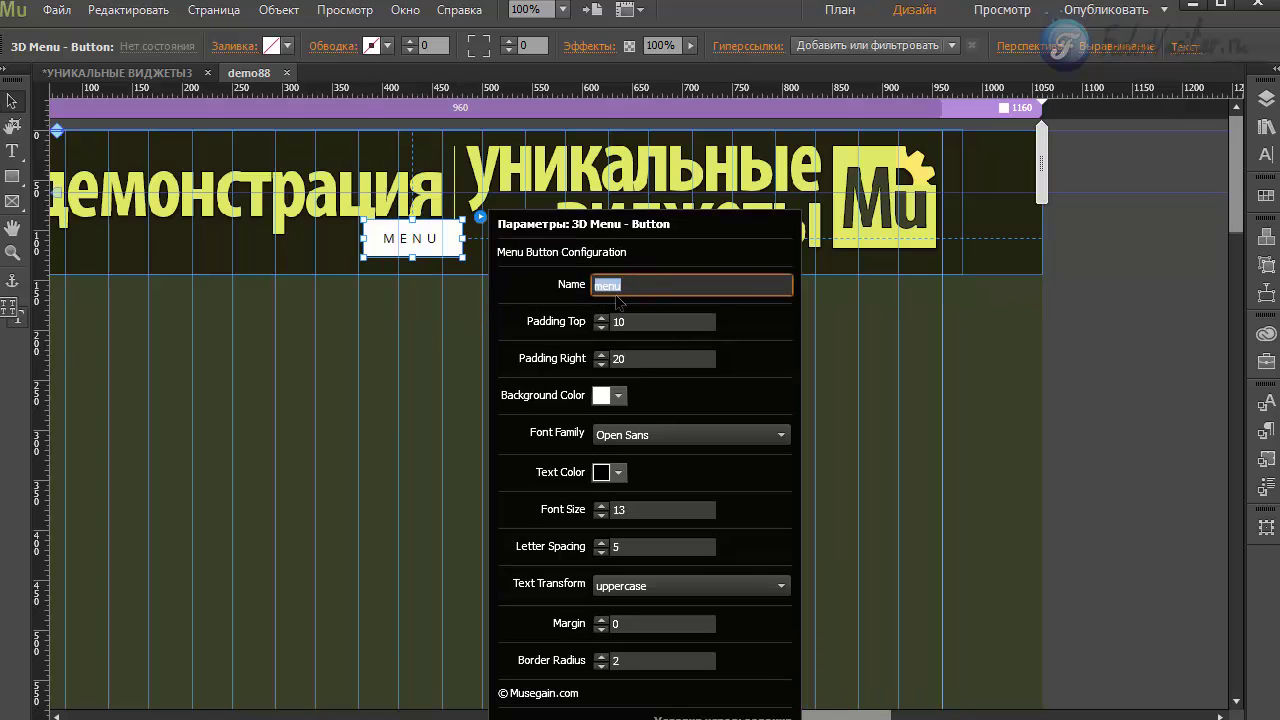
{"action": "type", "text": "меню"}
{"action": "key", "text": "Return"}
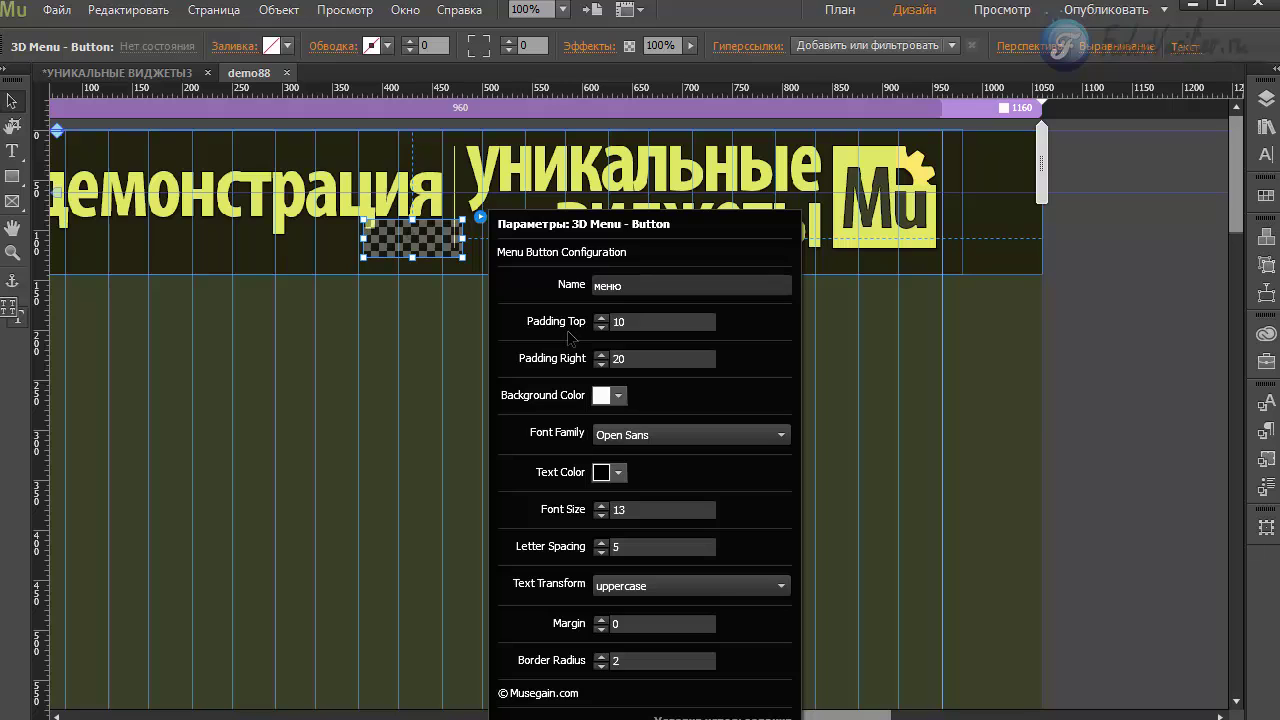
Set the button's background color to the yellow-green swatch and its text color to 525224.
{"action": "left_click", "coordinate": [635, 322]}
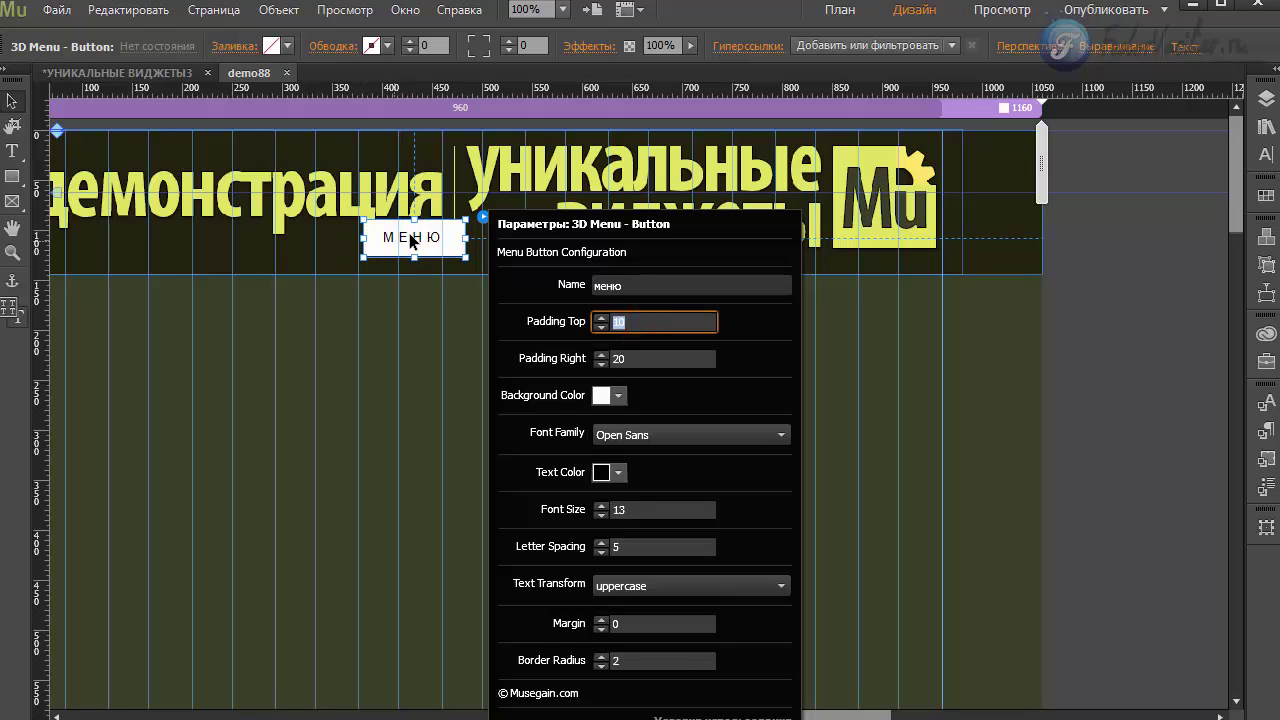
{"action": "left_click", "coordinate": [640, 325]}
{"action": "left_click", "coordinate": [634, 362]}
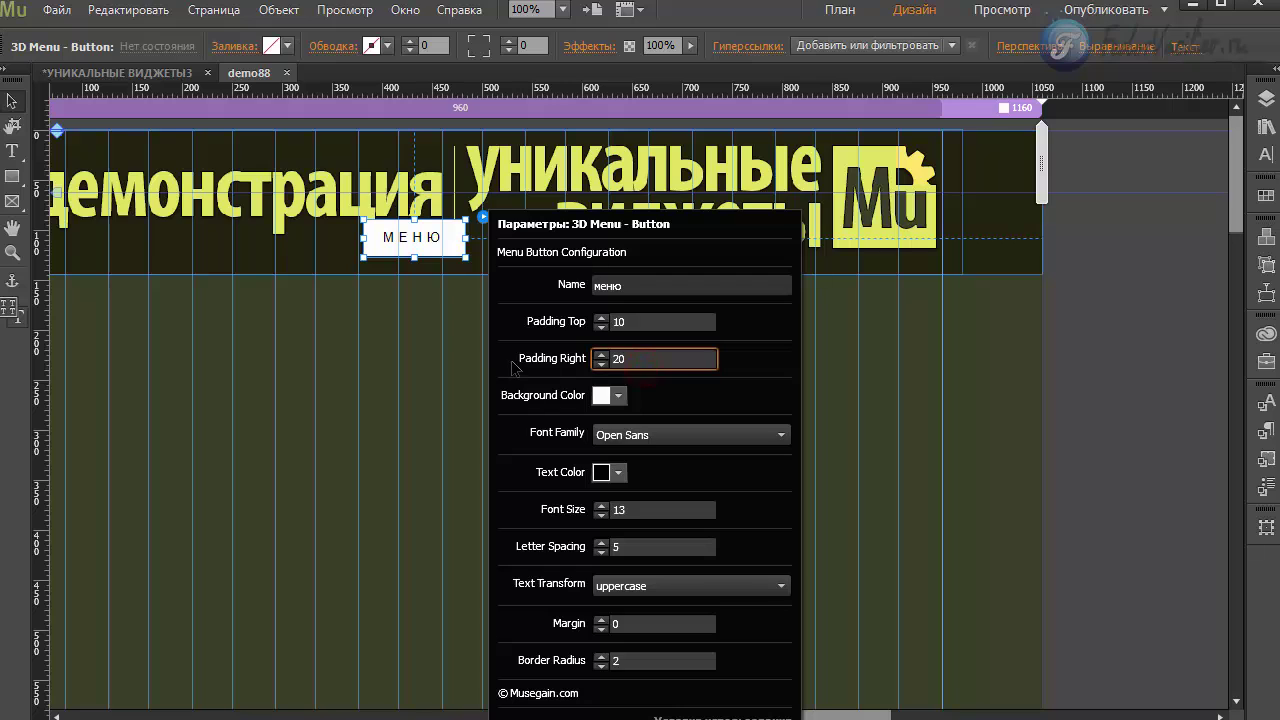
{"action": "left_click", "coordinate": [602, 395]}
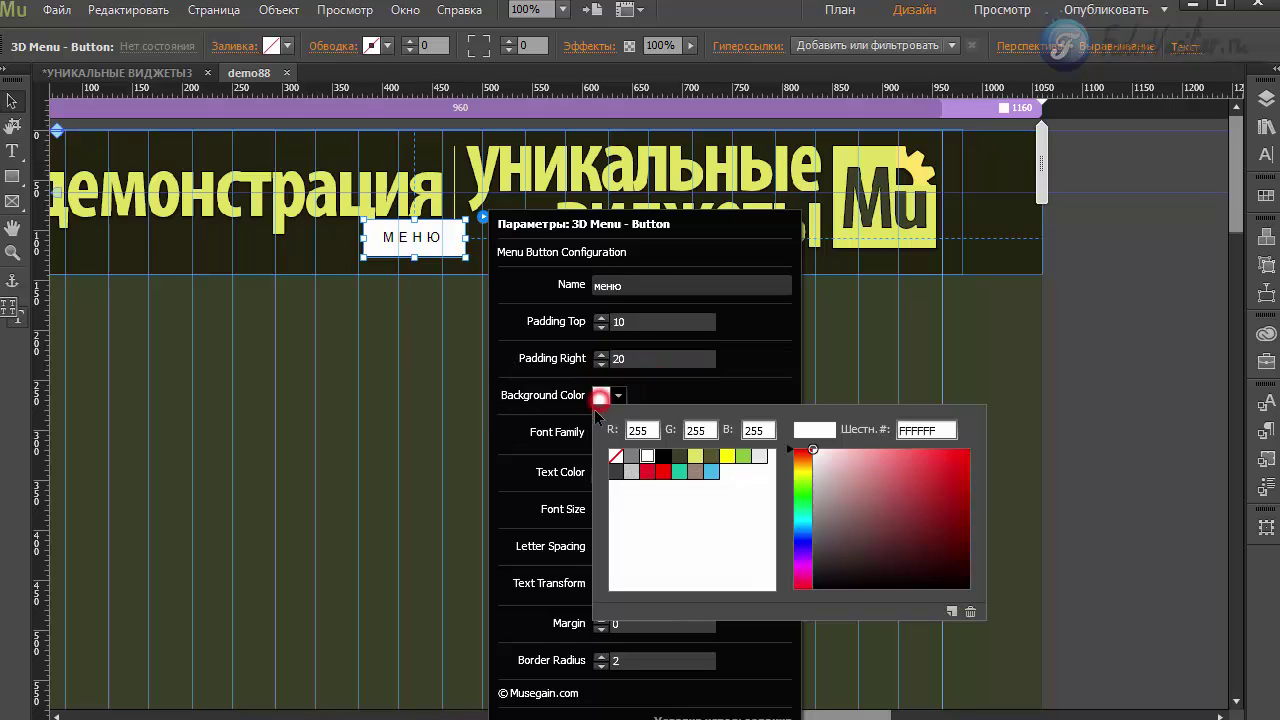
{"action": "left_click", "coordinate": [727, 456]}
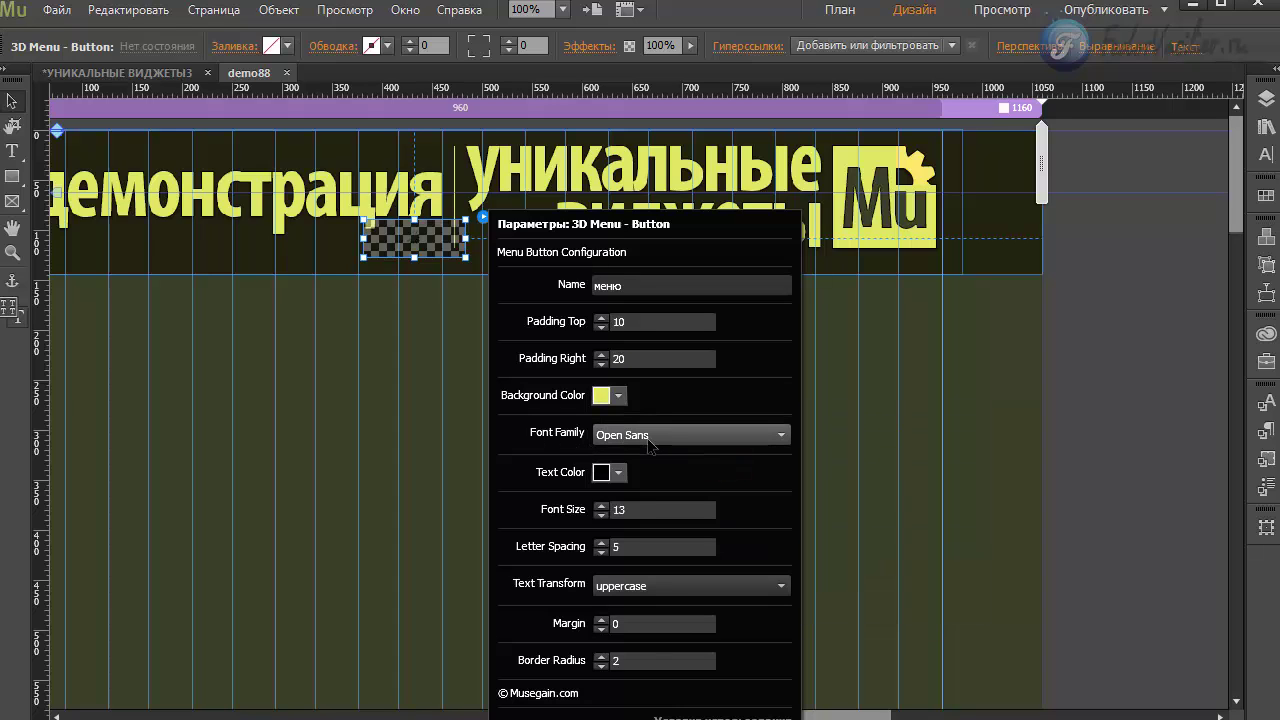
{"action": "left_click", "coordinate": [601, 472]}
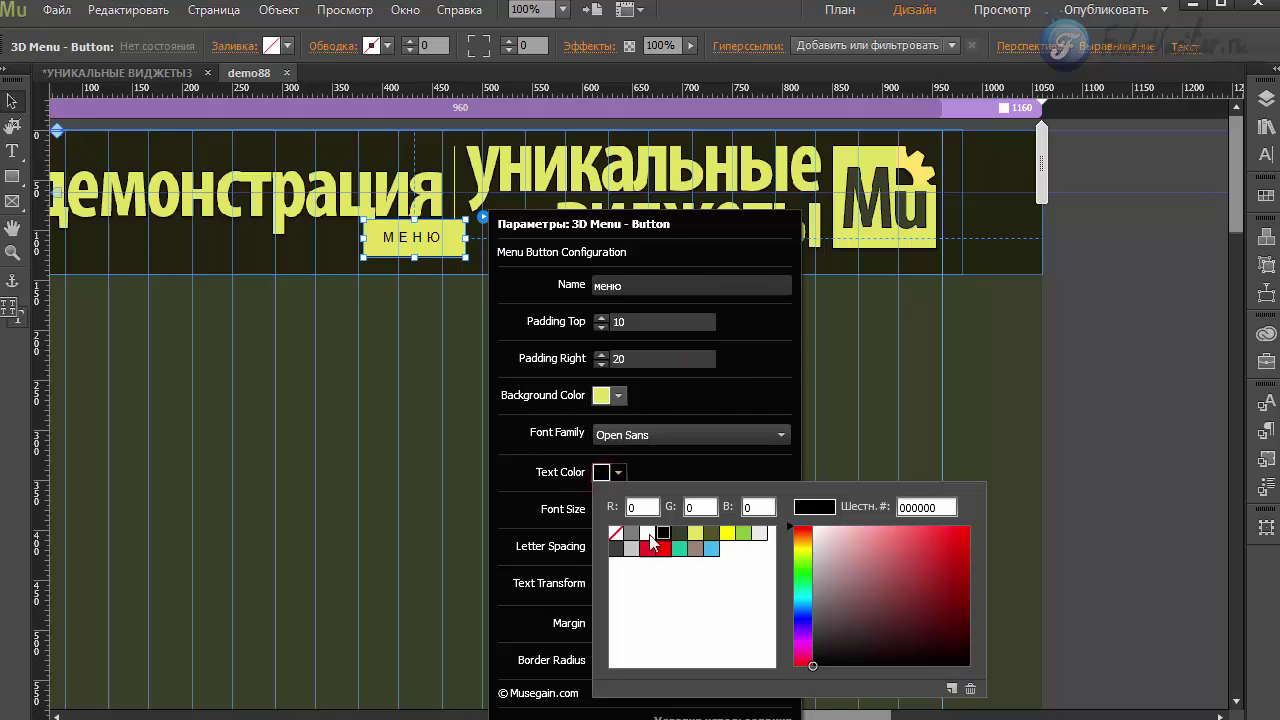
{"action": "left_click", "coordinate": [711, 533]}
{"action": "left_click", "coordinate": [659, 470]}
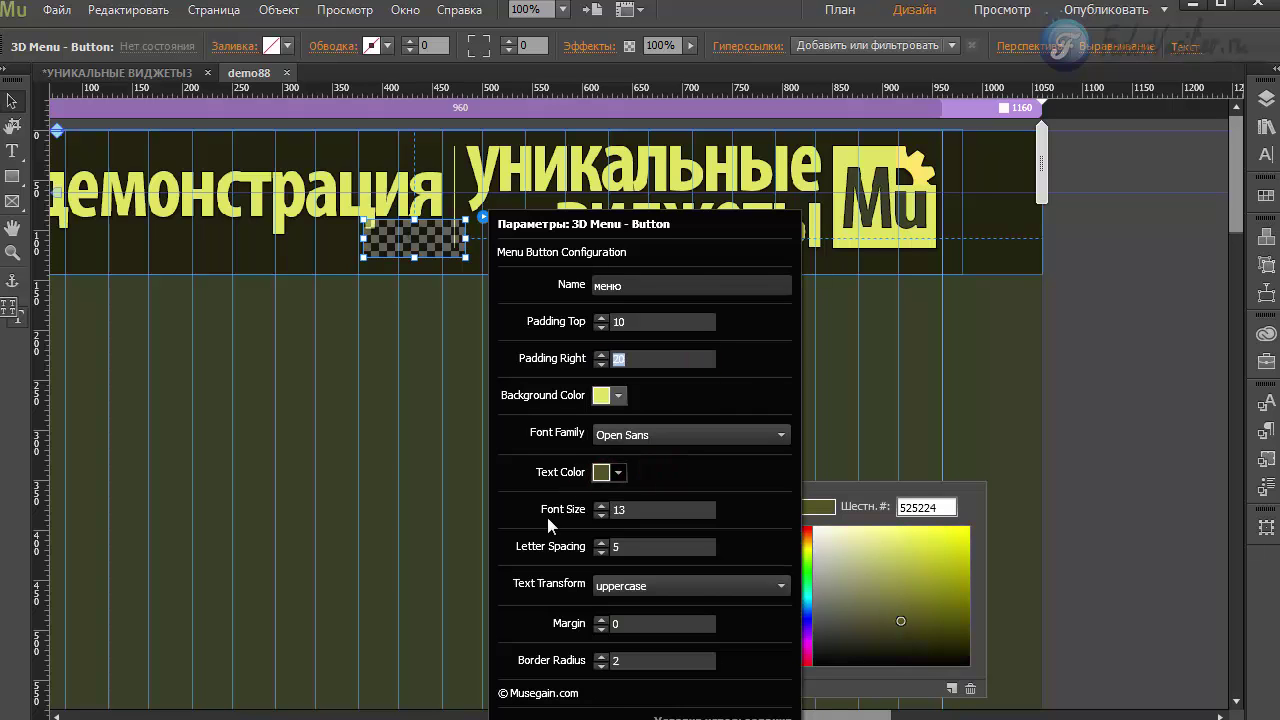
Set the button's font size to 20 and its letter spacing to 2.
{"action": "left_click", "coordinate": [635, 512]}
{"action": "left_click", "coordinate": [639, 513]}
{"action": "double_click", "coordinate": [644, 511]}
{"action": "type", "text": "20"}
{"action": "key", "text": "Return"}
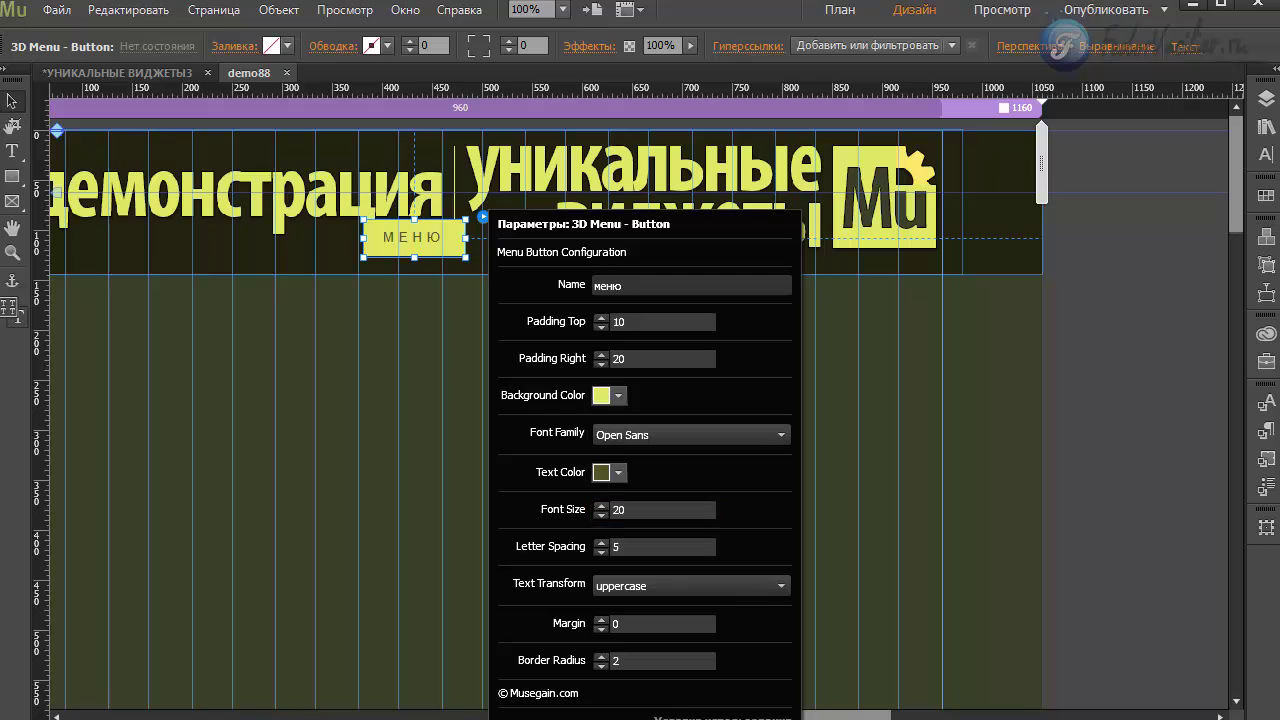
{"action": "double_click", "coordinate": [628, 548]}
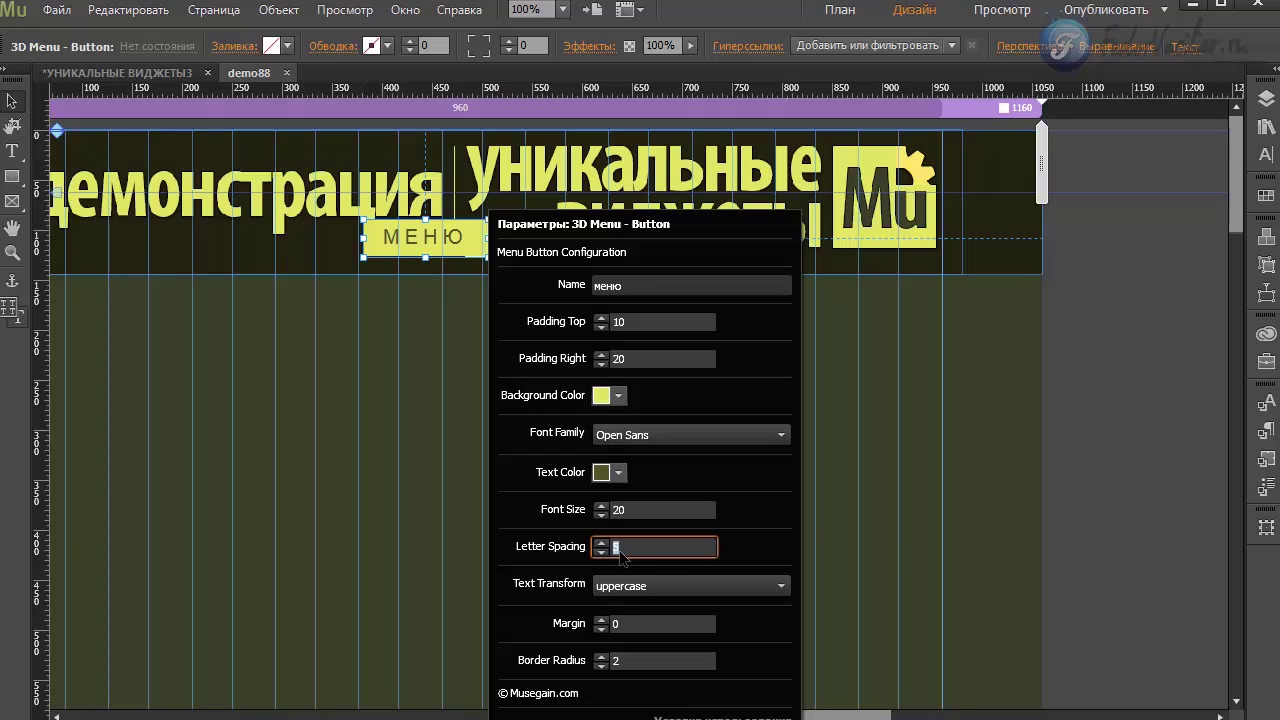
{"action": "type", "text": "2"}
{"action": "key", "text": "Return"}
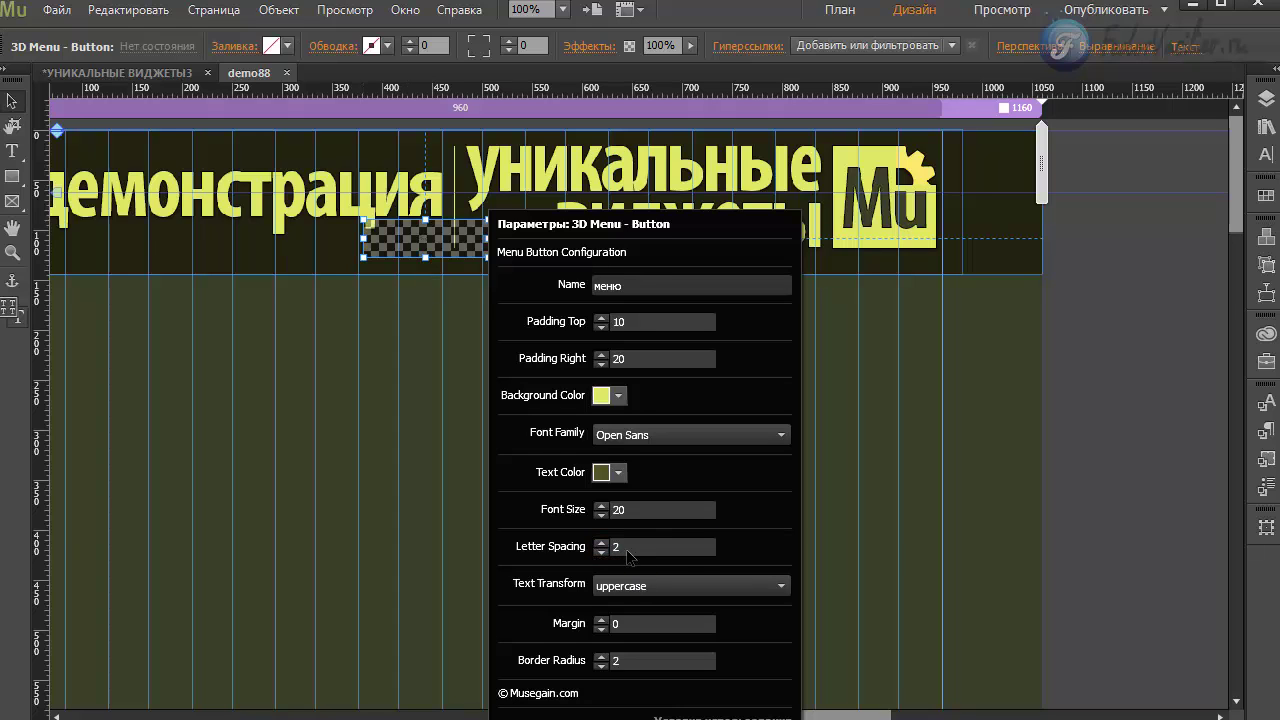
Set the button's text transform to none.
{"action": "left_click", "coordinate": [505, 218]}
{"action": "left_click", "coordinate": [645, 587]}
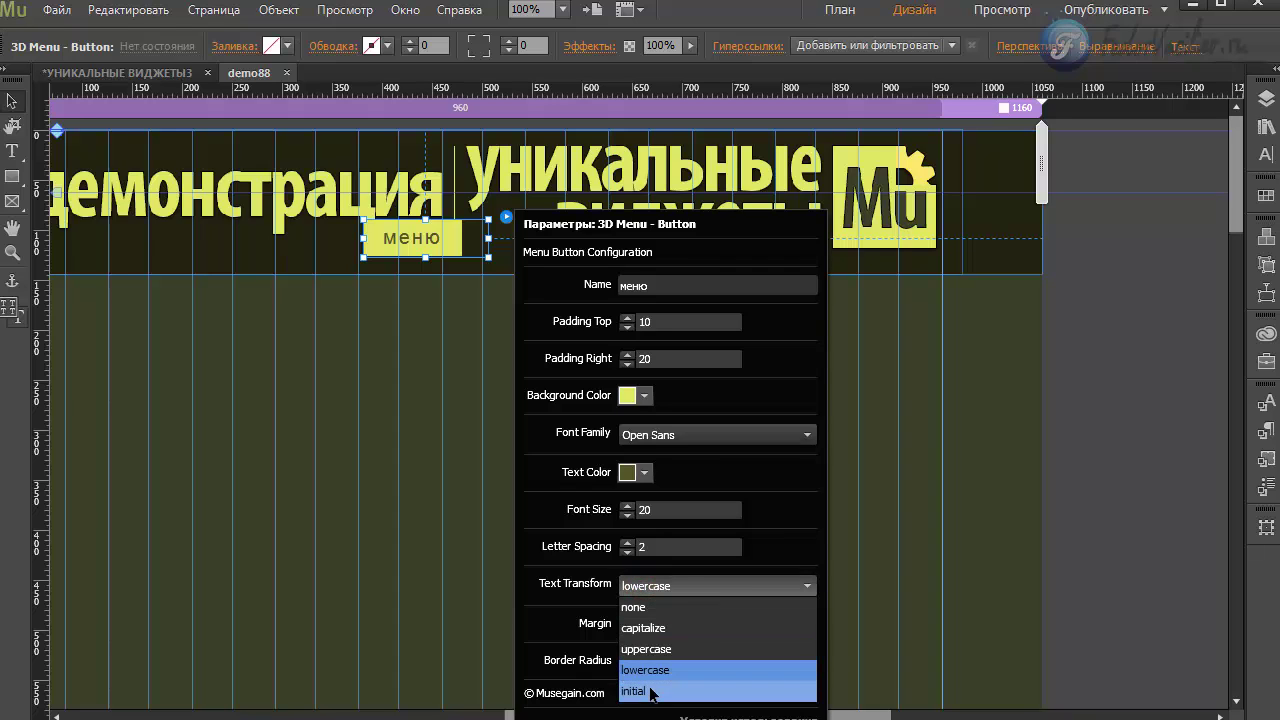
{"action": "left_click", "coordinate": [632, 608]}
{"action": "left_click", "coordinate": [672, 628]}
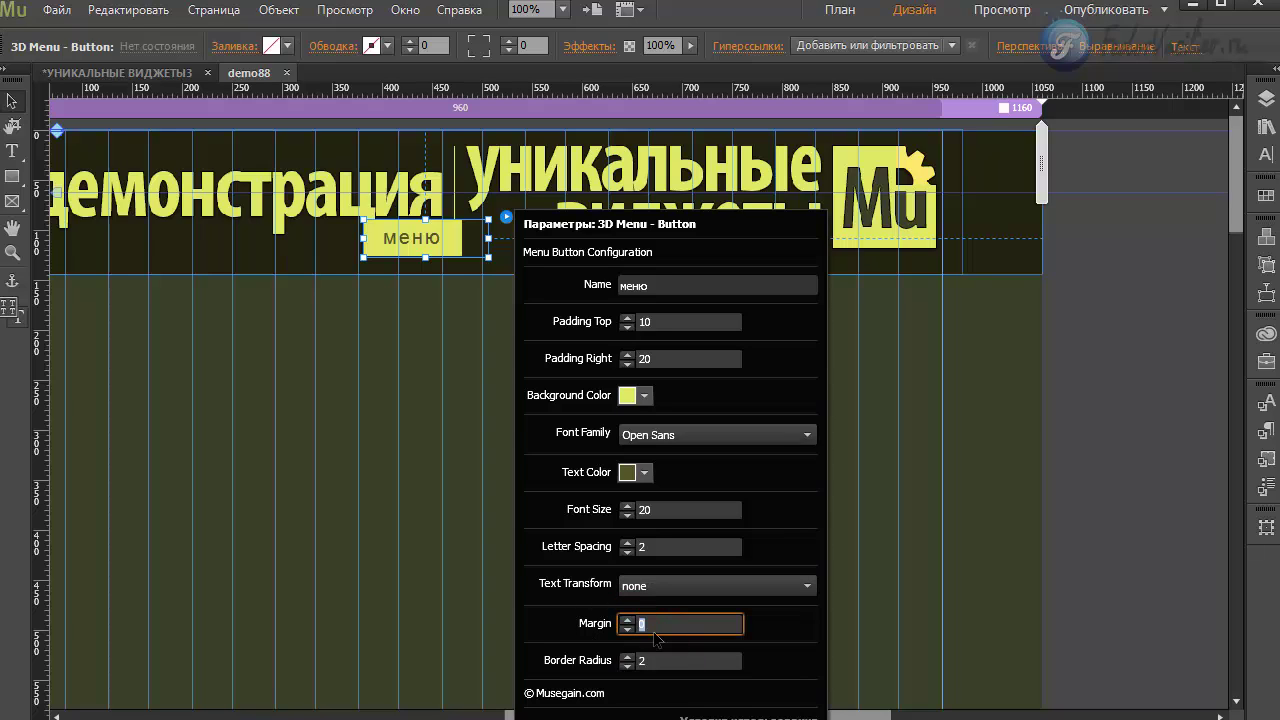
{"action": "left_click", "coordinate": [650, 663]}
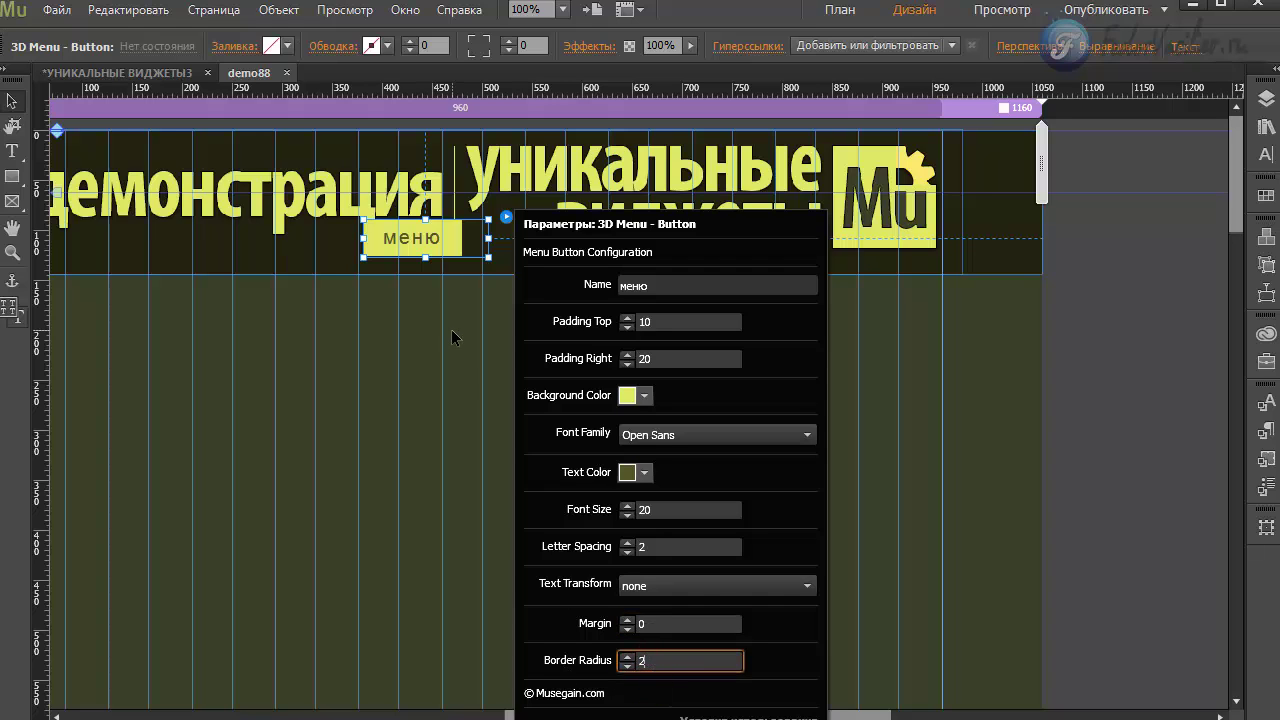
Pin the menu button in the browser window and move it just below the header.
{"action": "left_click", "coordinate": [423, 241]}
{"action": "left_click", "coordinate": [1266, 527]}
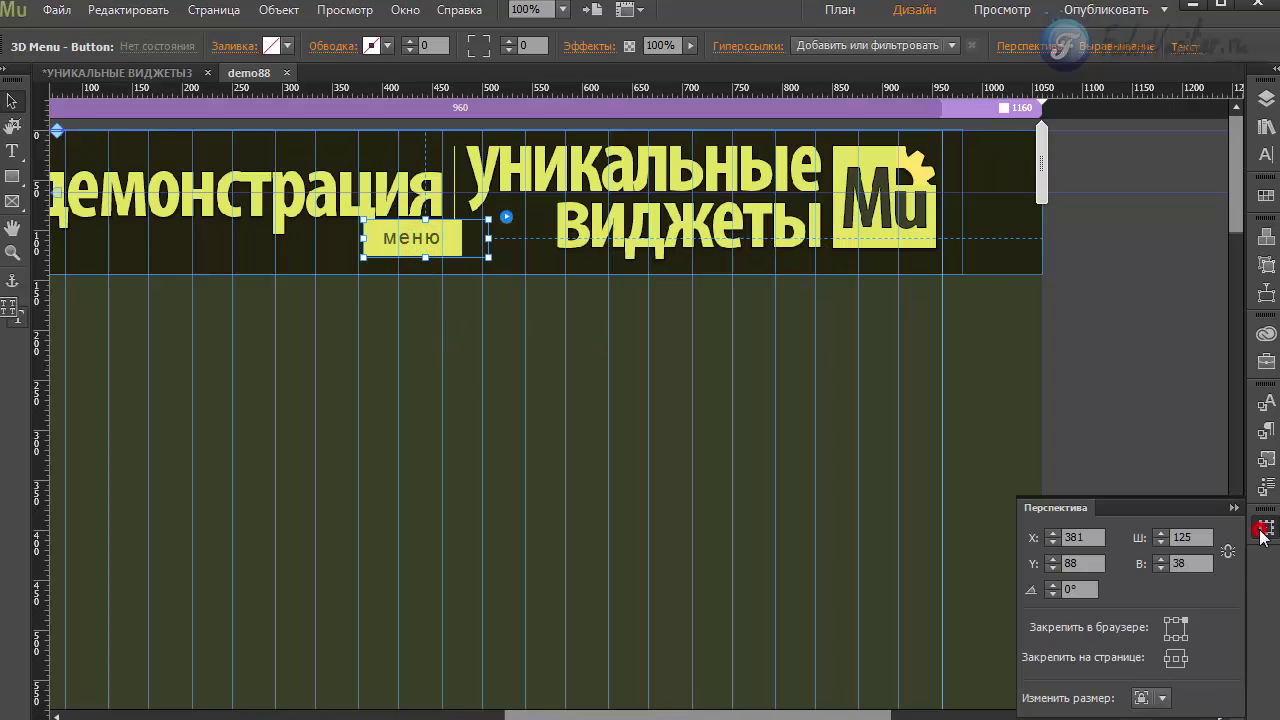
{"action": "left_click", "coordinate": [1180, 627]}
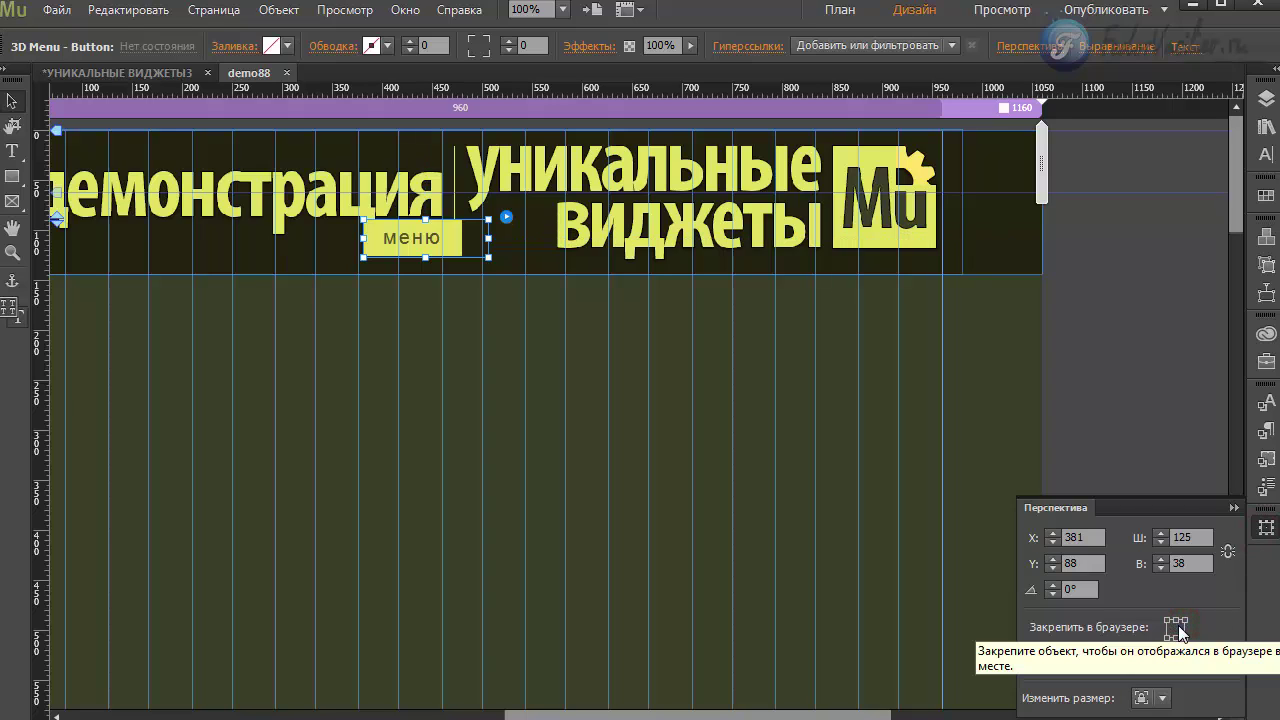
{"action": "left_click", "coordinate": [1236, 507]}
{"action": "left_click_drag", "start_coordinate": [398, 247], "coordinate": [424, 311]}
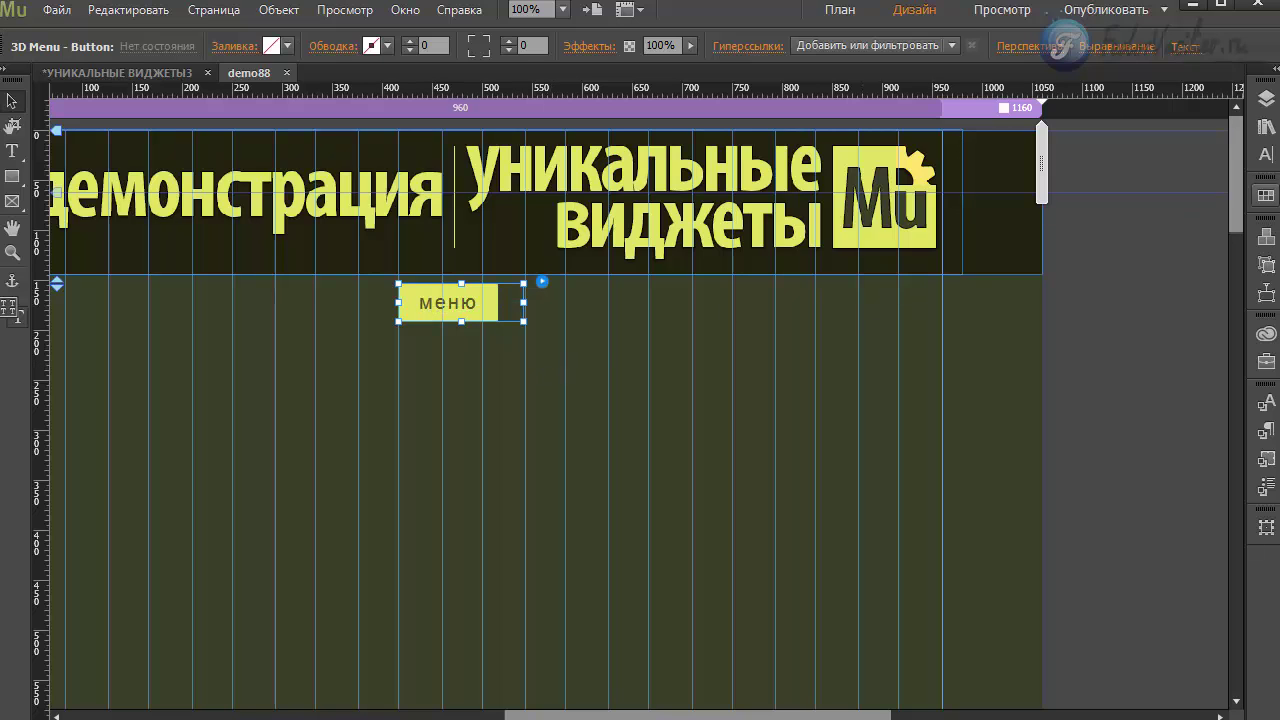
Add the Links widget from the Musegain - 3D Menu library folder to the page.
{"action": "left_click", "coordinate": [1255, 133]}
{"action": "left_click_drag", "start_coordinate": [1234, 309], "coordinate": [1233, 470]}
{"action": "left_click", "coordinate": [1062, 386]}
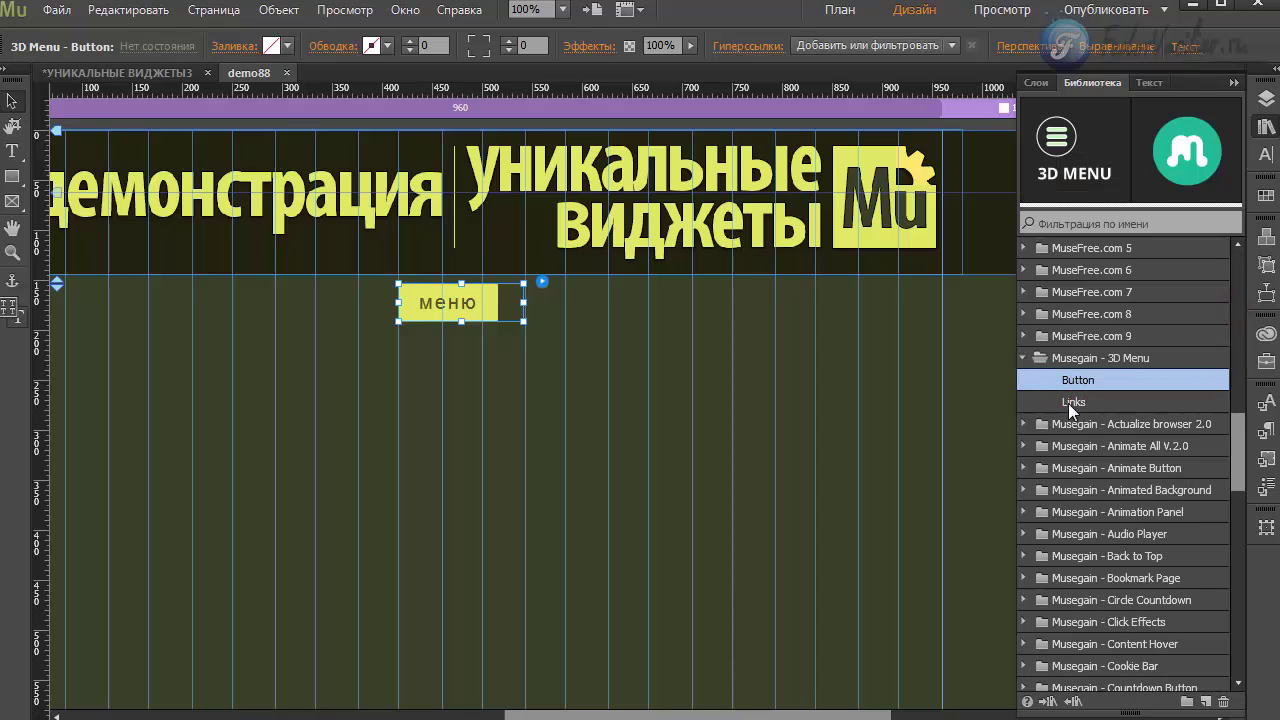
{"action": "left_click", "coordinate": [1068, 403]}
{"action": "left_click_drag", "start_coordinate": [1080, 401], "coordinate": [199, 332]}
Bring the menu button to the front of the stacking order.
{"action": "right_click", "coordinate": [480, 301]}
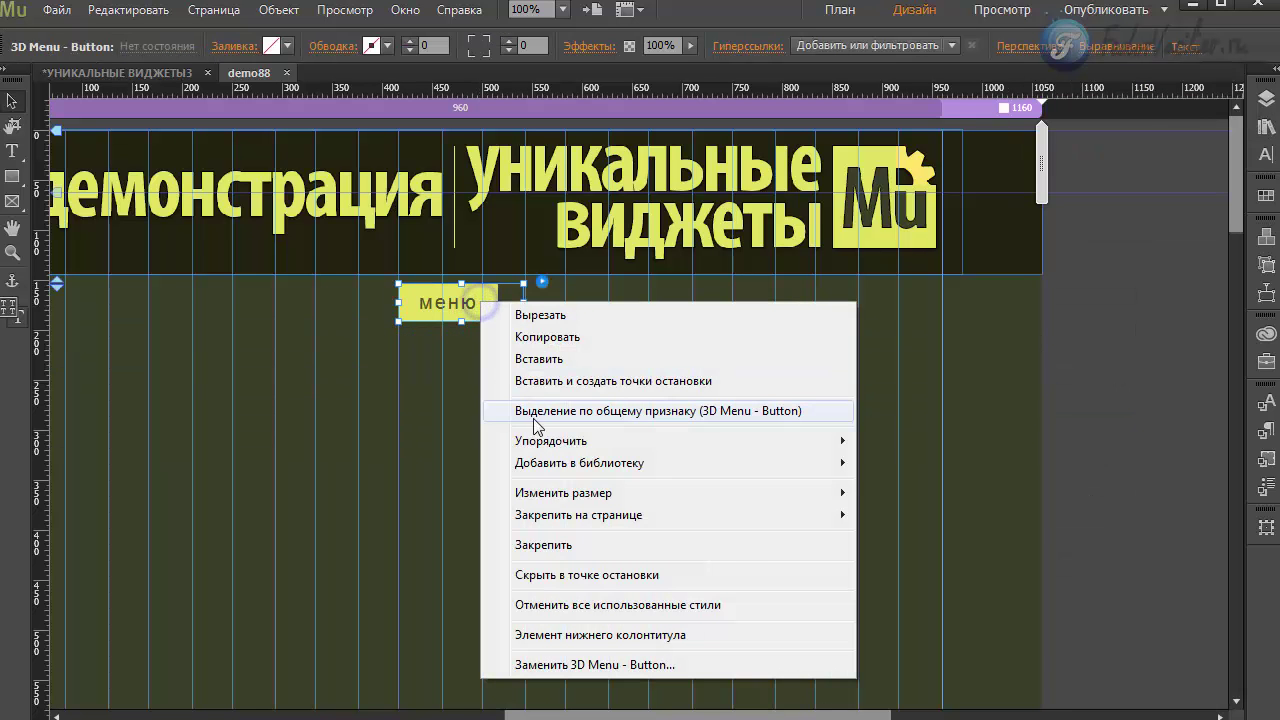
{"action": "mouse_move", "coordinate": [552, 442]}
{"action": "left_click", "coordinate": [909, 438]}
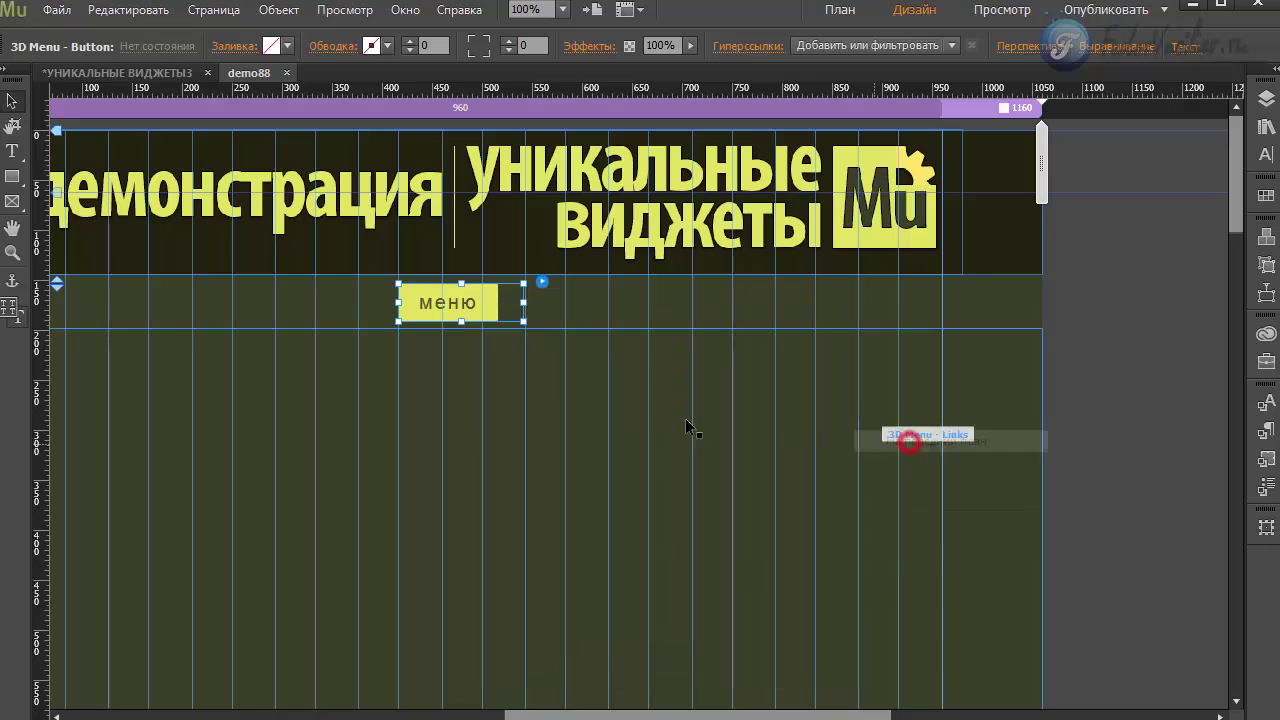
Position the Links widget directly against the lower edge of the header.
{"action": "left_click", "coordinate": [631, 404]}
{"action": "mouse_move", "coordinate": [880, 716]}
{"action": "left_mouse_down"}
{"action": "mouse_move", "coordinate": [790, 716]}
{"action": "mouse_move", "coordinate": [910, 716]}
{"action": "mouse_move", "coordinate": [782, 716]}
{"action": "mouse_move", "coordinate": [892, 716]}
{"action": "left_mouse_up"}
{"action": "left_click_drag", "start_coordinate": [519, 452], "coordinate": [508, 403]}
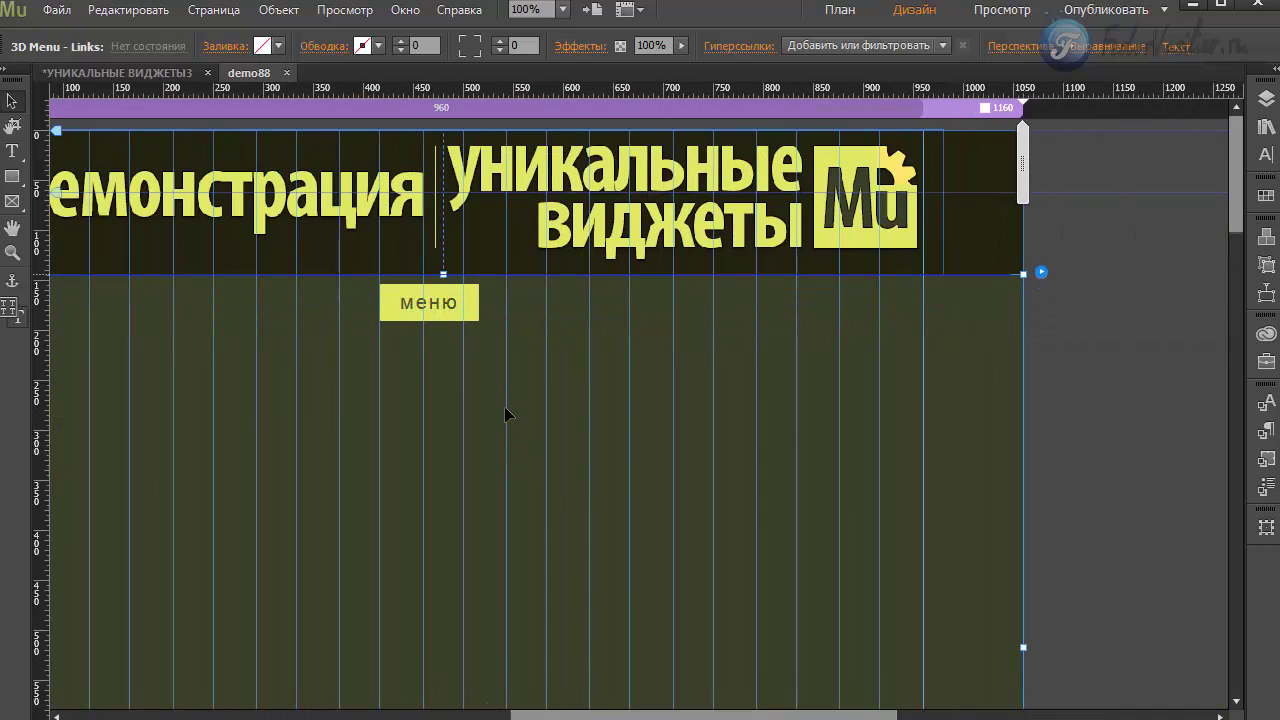
{"action": "mouse_move", "coordinate": [594, 716]}
{"action": "left_mouse_down"}
{"action": "mouse_move", "coordinate": [492, 714]}
{"action": "mouse_move", "coordinate": [589, 716]}
{"action": "left_mouse_up"}
Open the Links widget's options and set the link color to 525224.
{"action": "left_click_drag", "start_coordinate": [726, 716], "coordinate": [808, 716]}
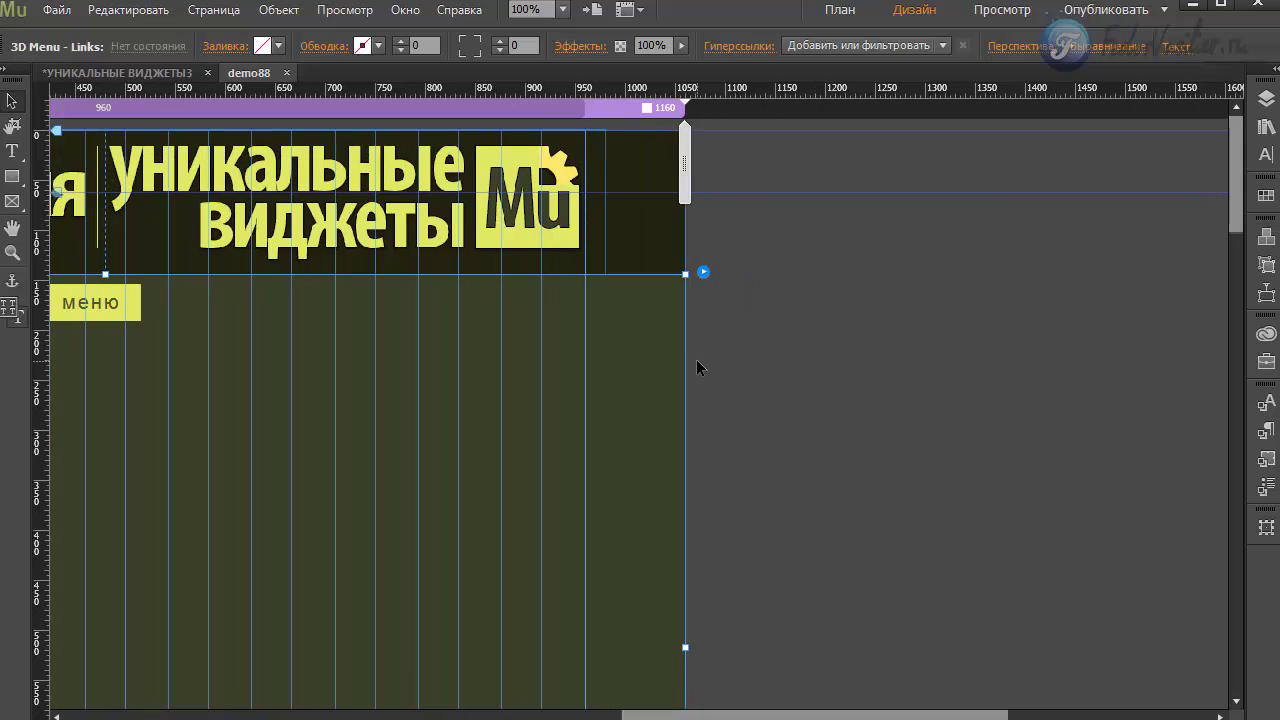
{"action": "left_click", "coordinate": [705, 274]}
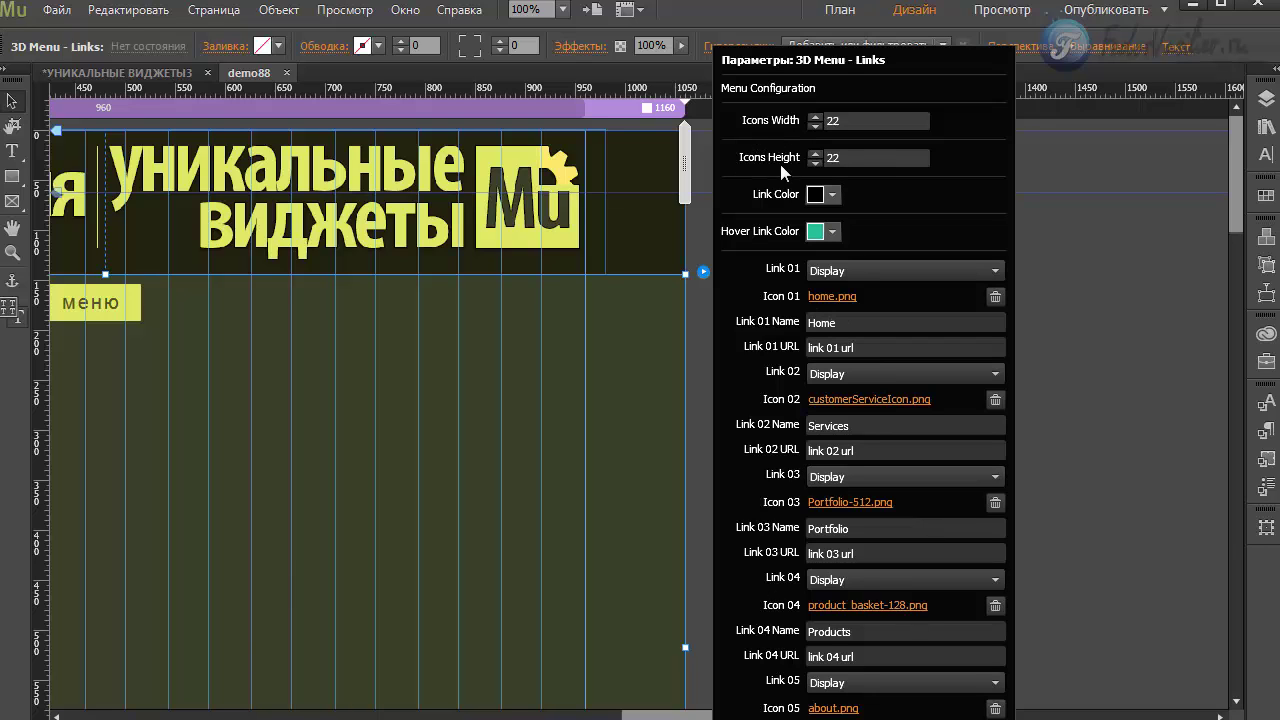
{"action": "left_click", "coordinate": [857, 120]}
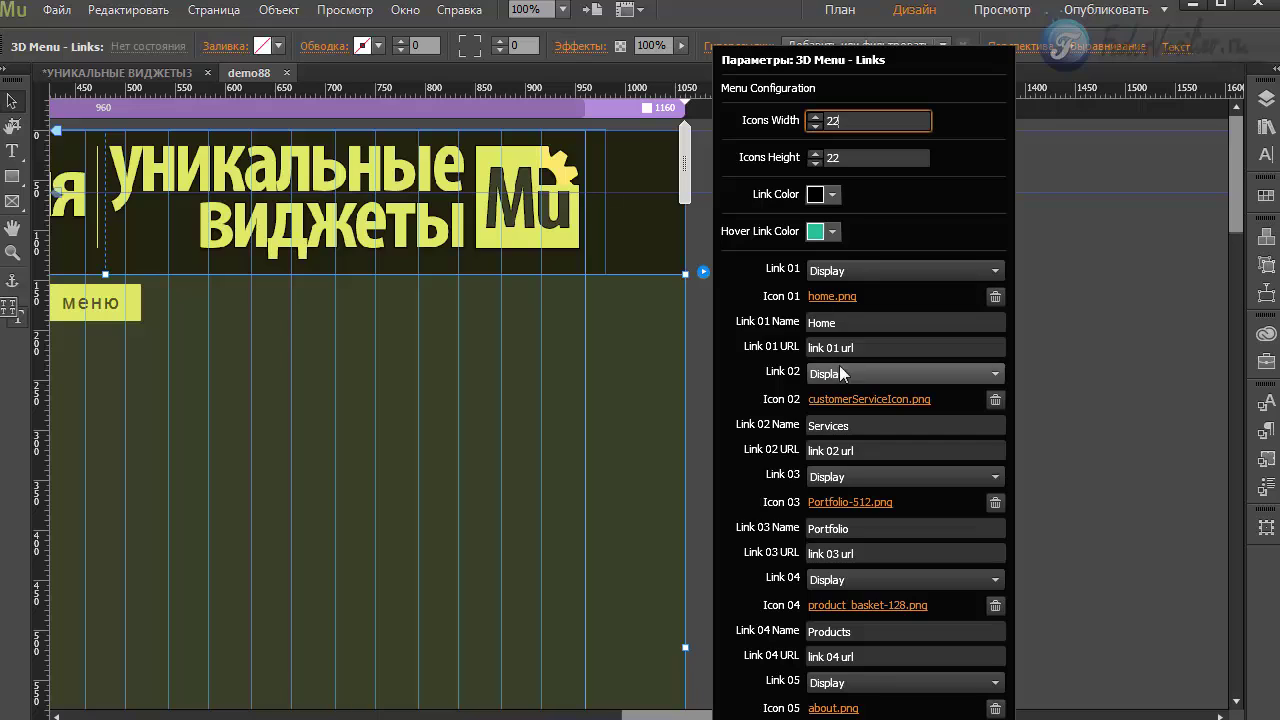
{"action": "left_click", "coordinate": [757, 213]}
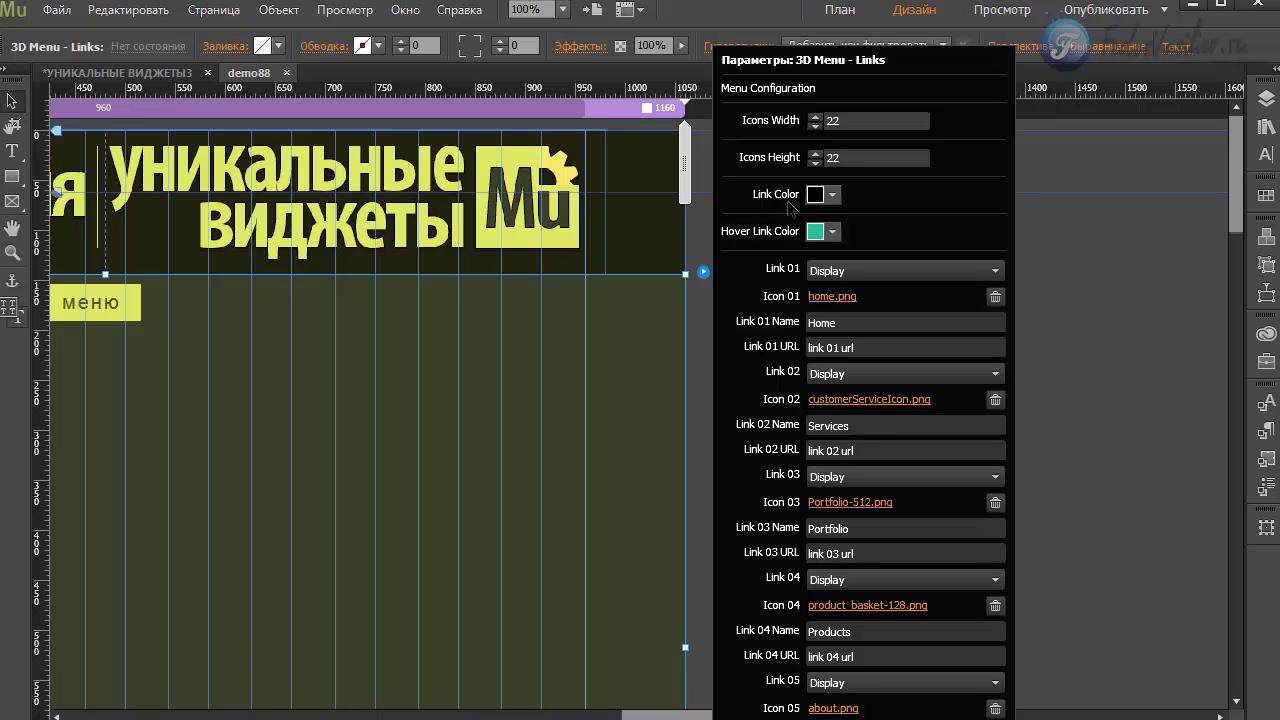
{"action": "left_click", "coordinate": [884, 346]}
{"action": "left_click", "coordinate": [852, 321]}
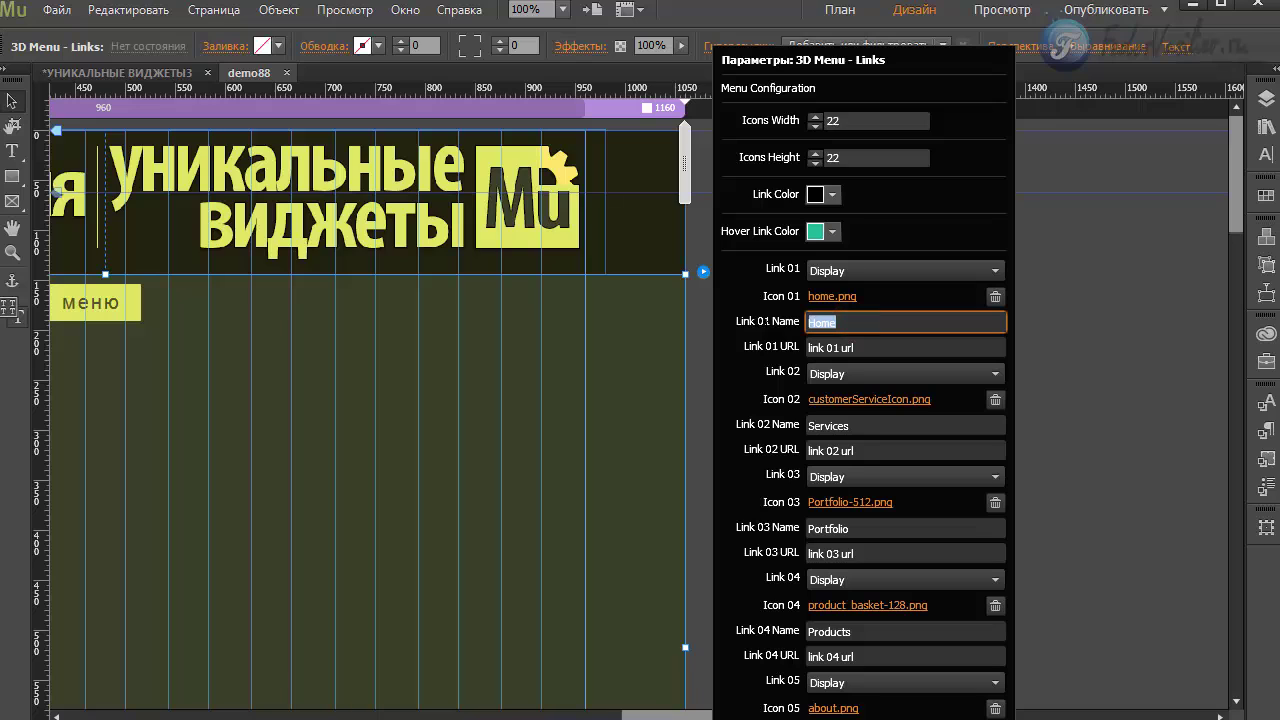
{"action": "left_click", "coordinate": [818, 198]}
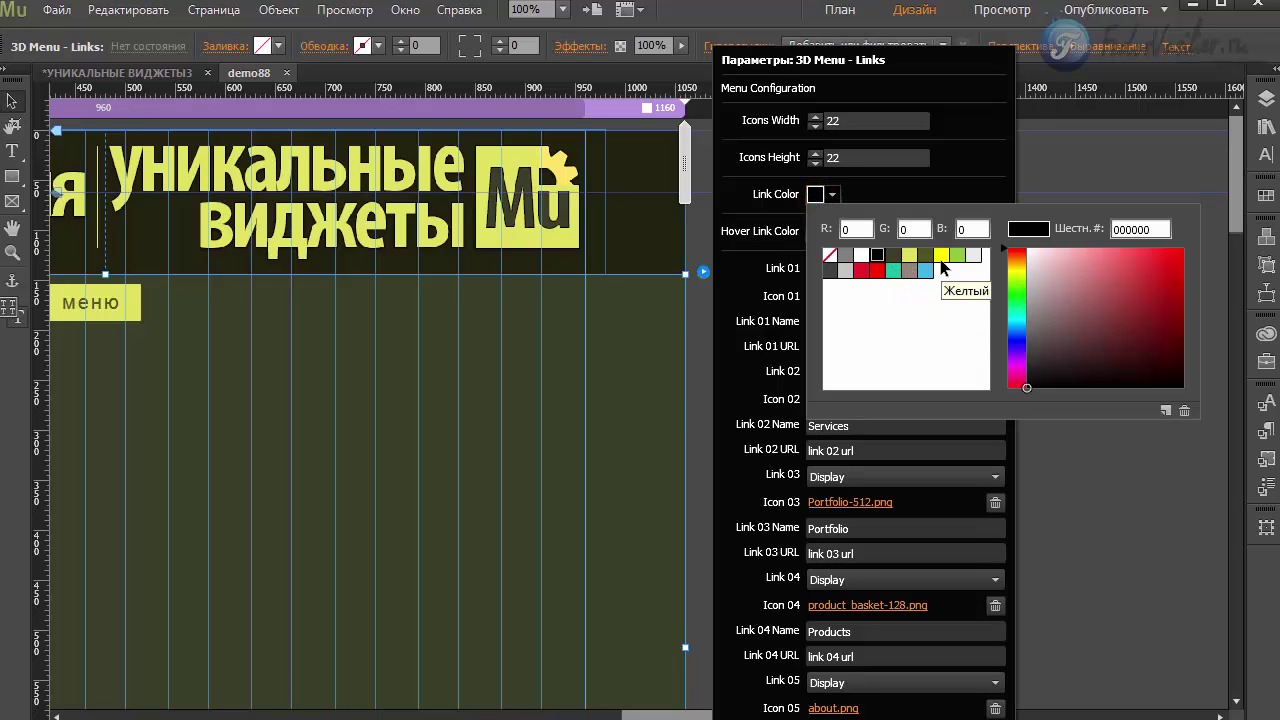
{"action": "left_click", "coordinate": [915, 256]}
{"action": "left_click", "coordinate": [836, 193]}
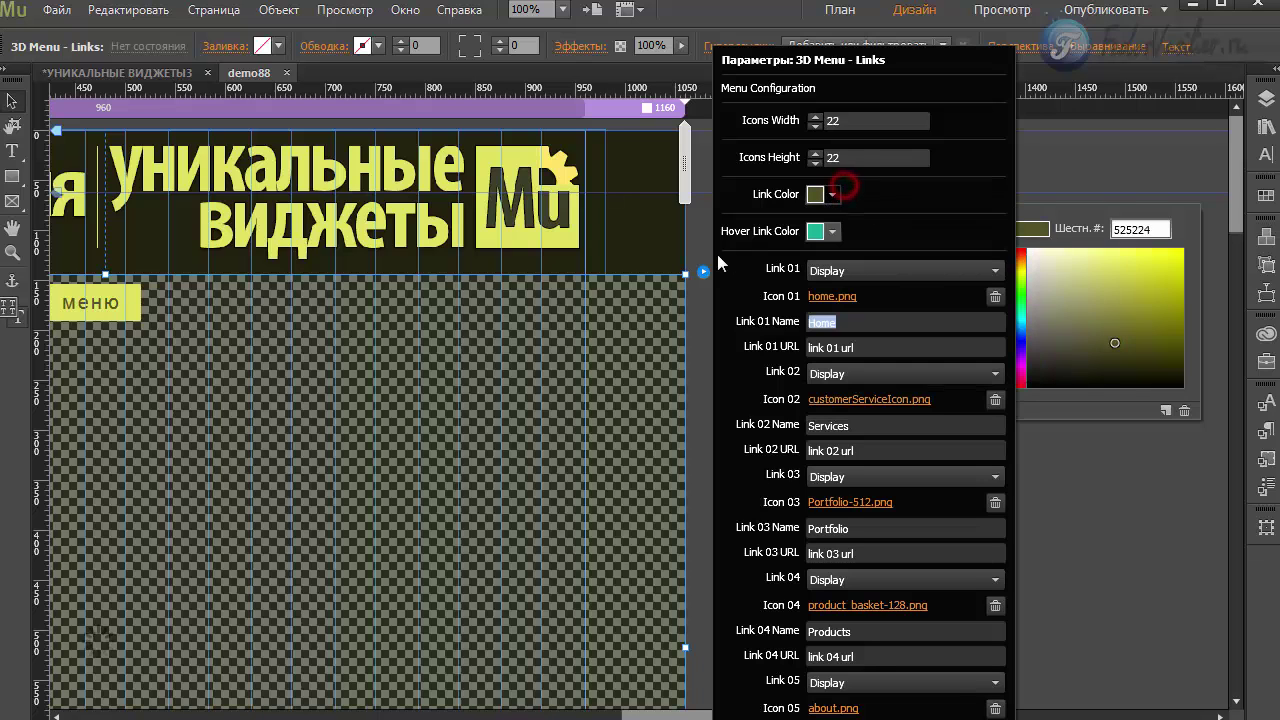
Set the hover link color of the Links widget to a very dark olive shade.
{"action": "left_click", "coordinate": [815, 231]}
{"action": "left_click", "coordinate": [926, 292]}
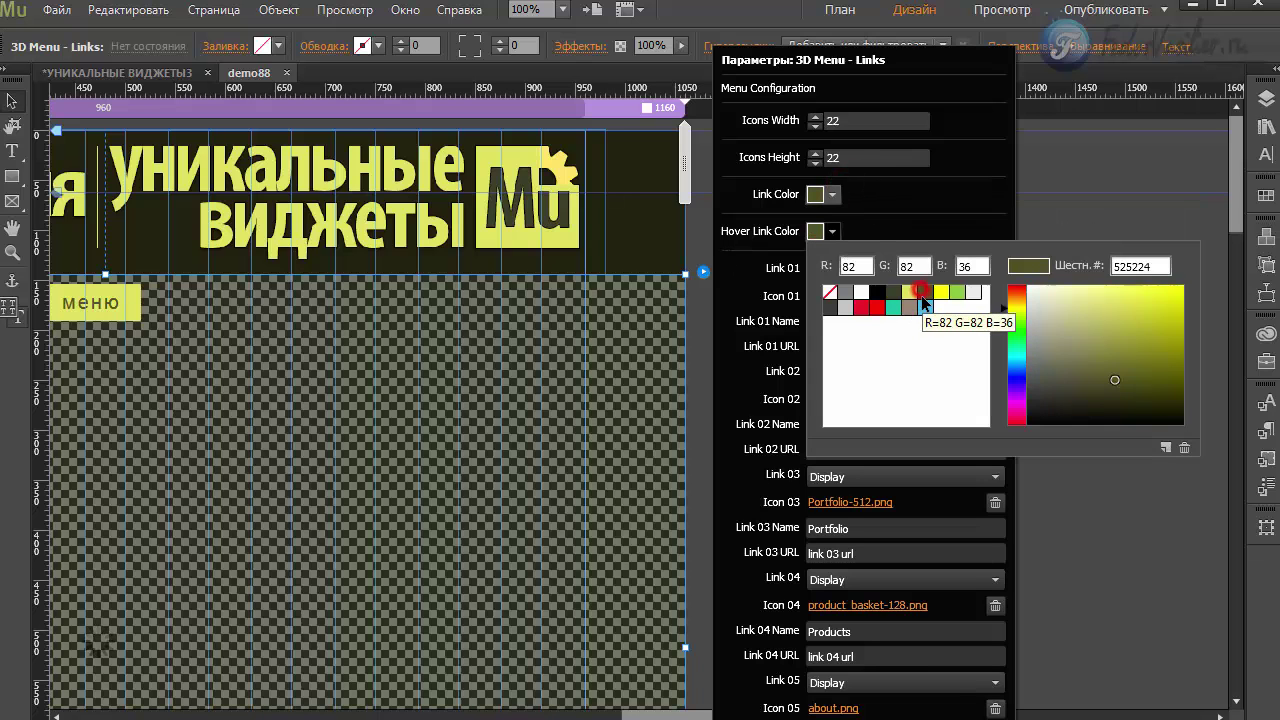
{"action": "left_click", "coordinate": [903, 211]}
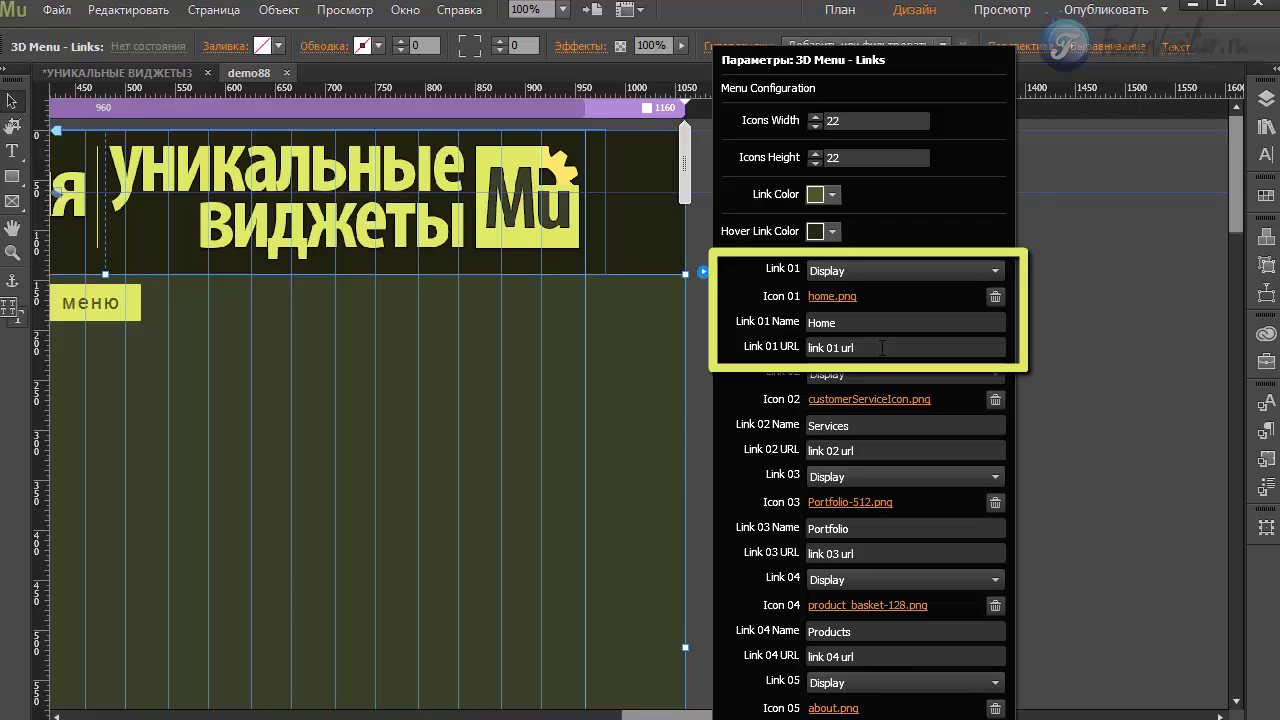
Set Link 05 and Link 04 of the Links widget to Hide.
{"action": "left_click", "coordinate": [825, 270]}
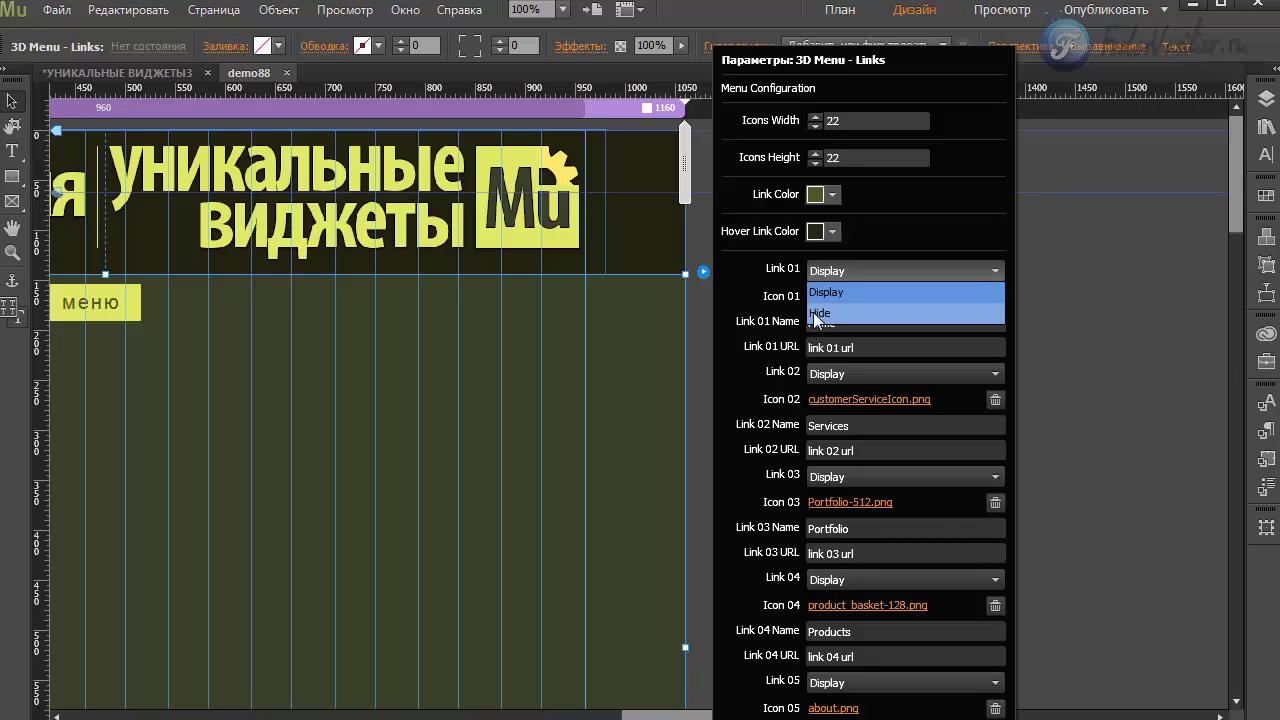
{"action": "left_click", "coordinate": [736, 273]}
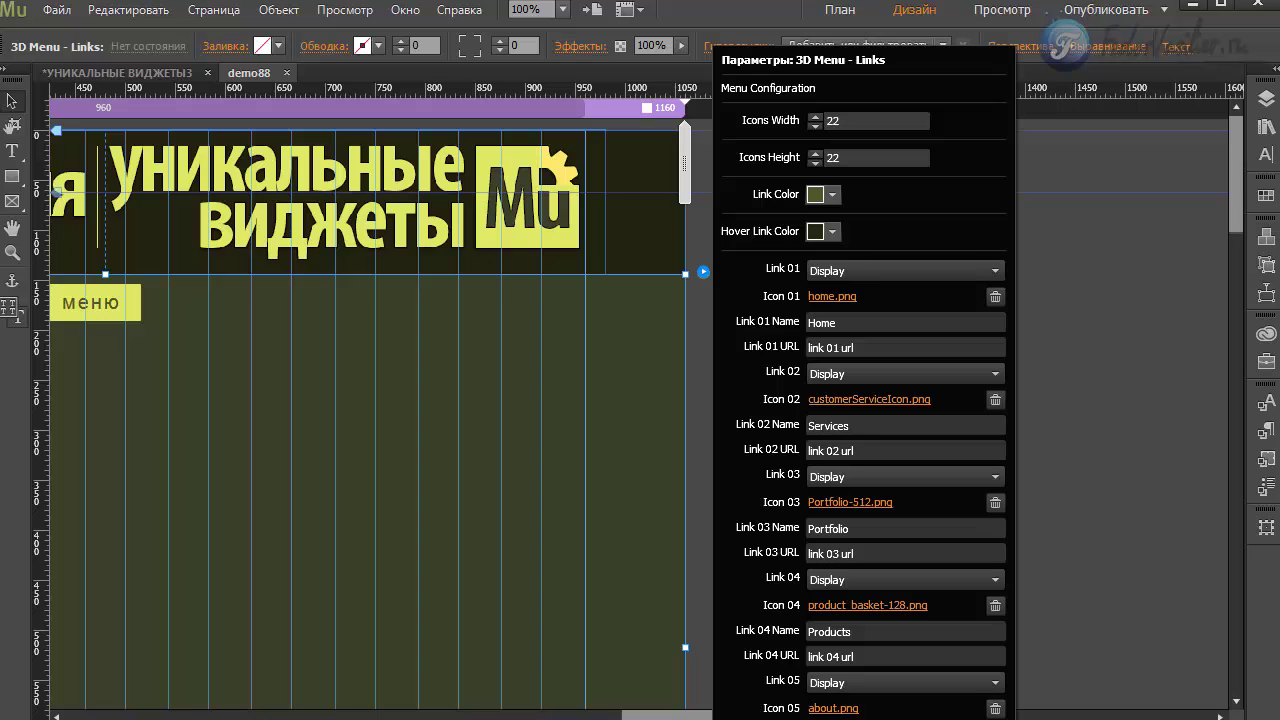
{"action": "left_click", "coordinate": [826, 683]}
{"action": "left_click", "coordinate": [827, 716]}
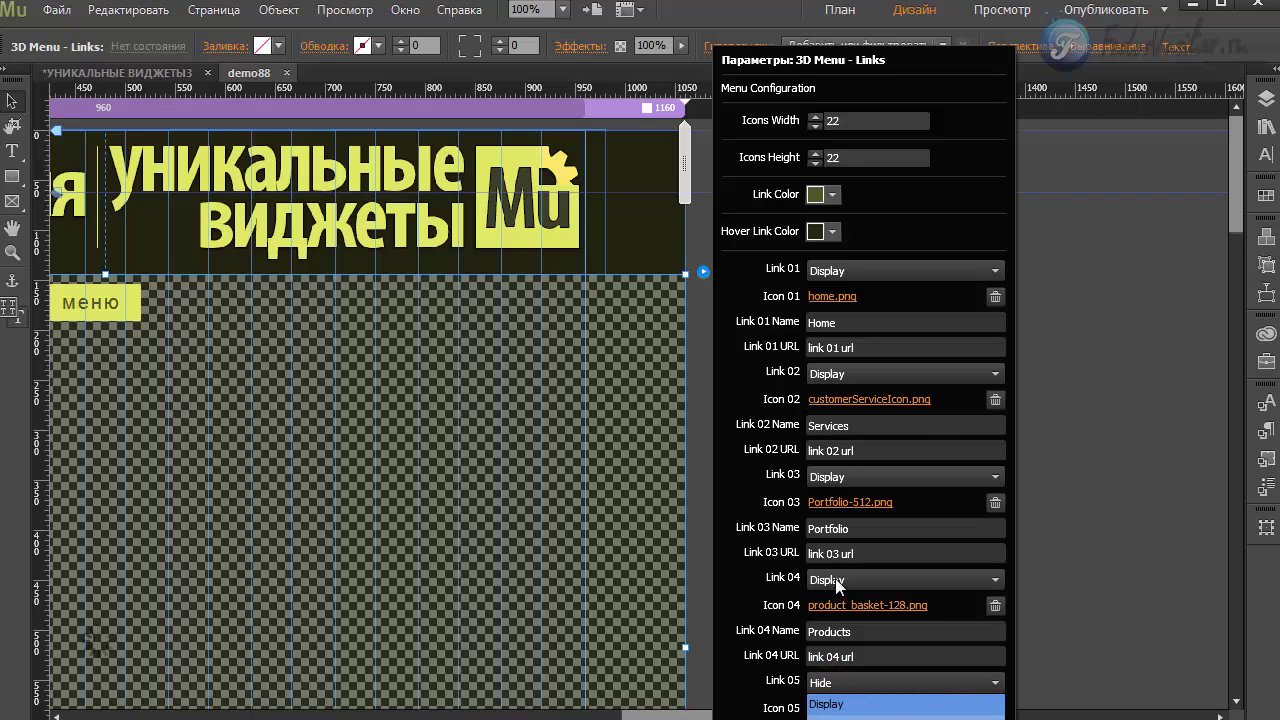
{"action": "left_click", "coordinate": [833, 585]}
{"action": "left_click", "coordinate": [832, 622]}
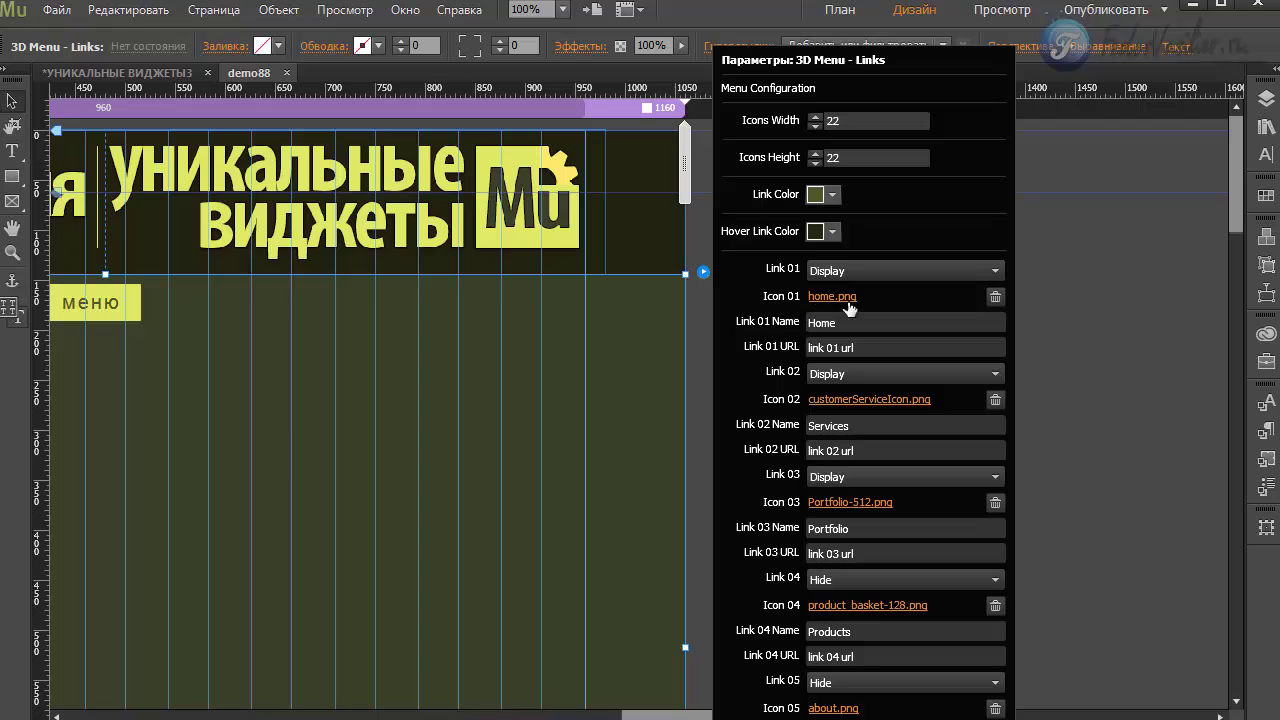
Replace Link 01's icon with 7.png and name the link "главная".
{"action": "left_click", "coordinate": [995, 297]}
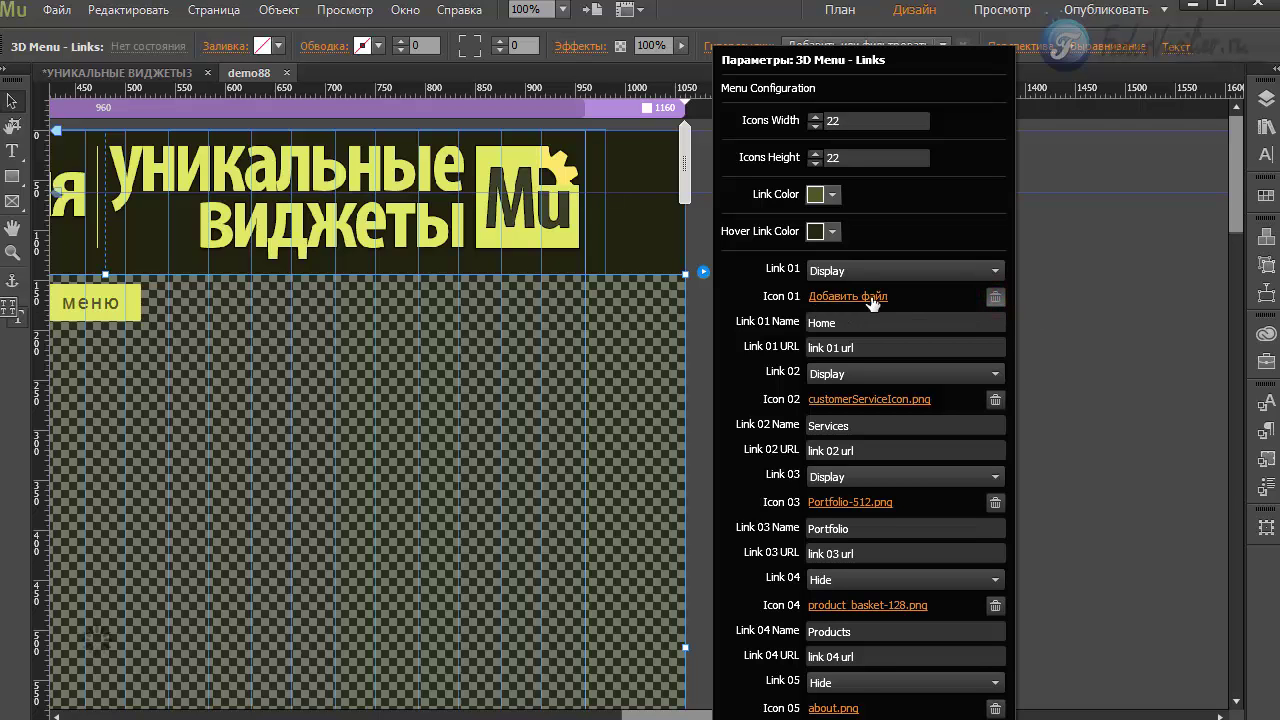
{"action": "left_click", "coordinate": [843, 297]}
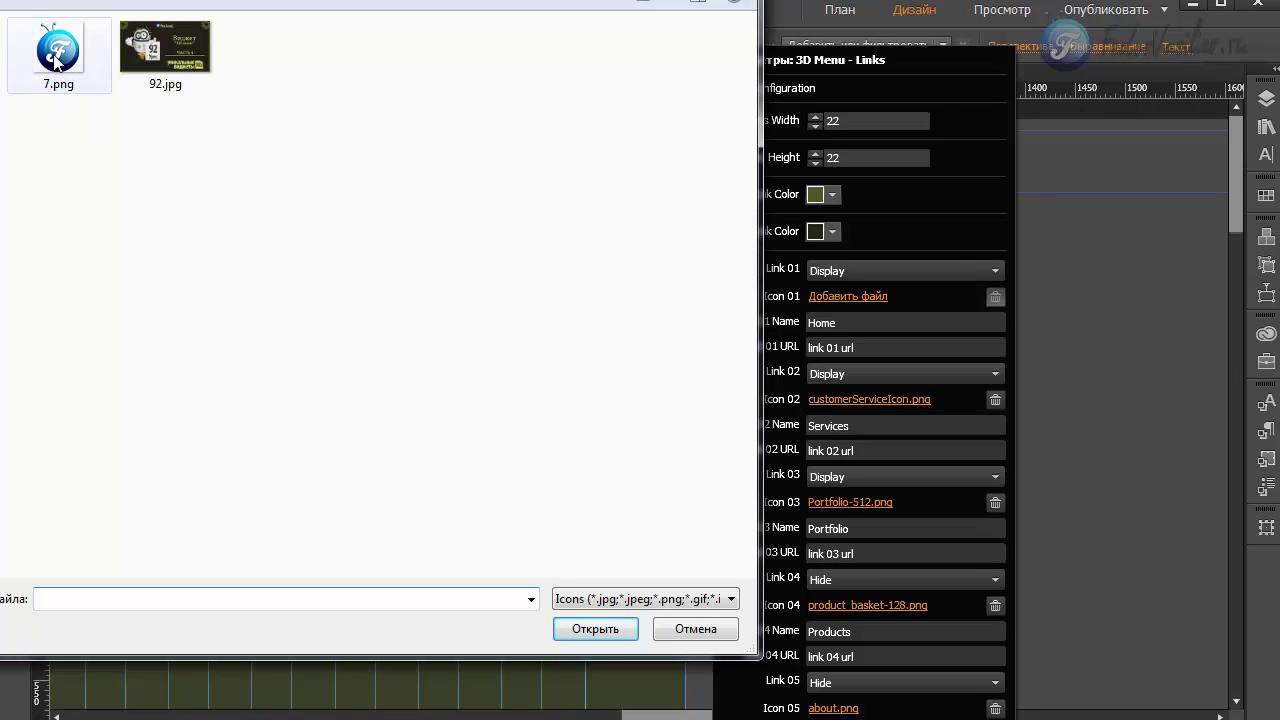
{"action": "double_click", "coordinate": [60, 65]}
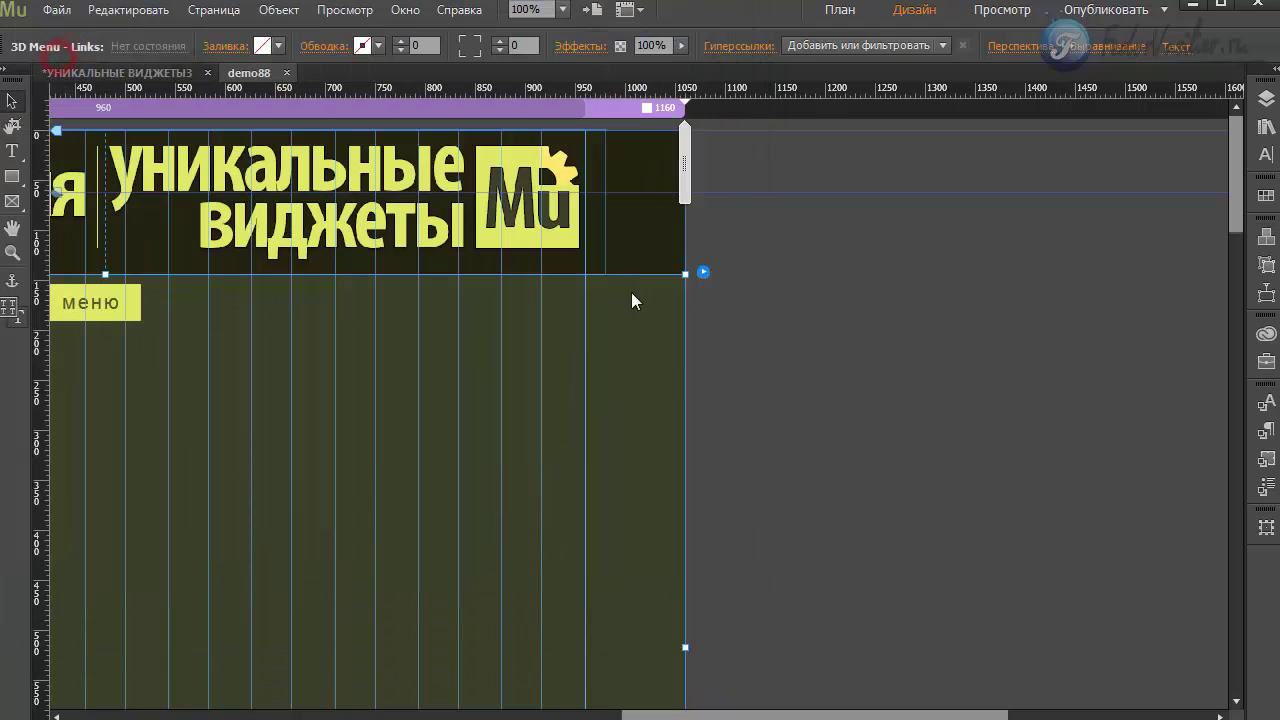
{"action": "left_click", "coordinate": [702, 271]}
{"action": "left_click", "coordinate": [838, 323]}
{"action": "double_click", "coordinate": [836, 323]}
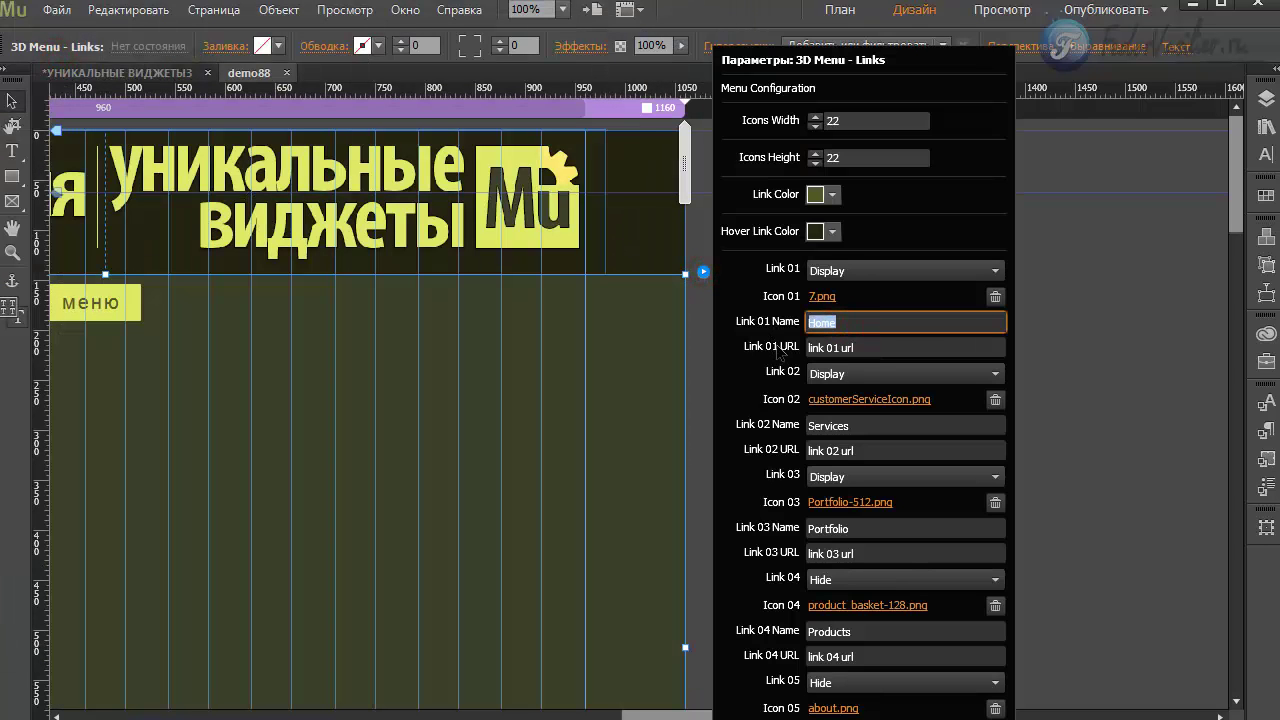
{"action": "type", "text": "главная"}
{"action": "key", "text": "Return"}
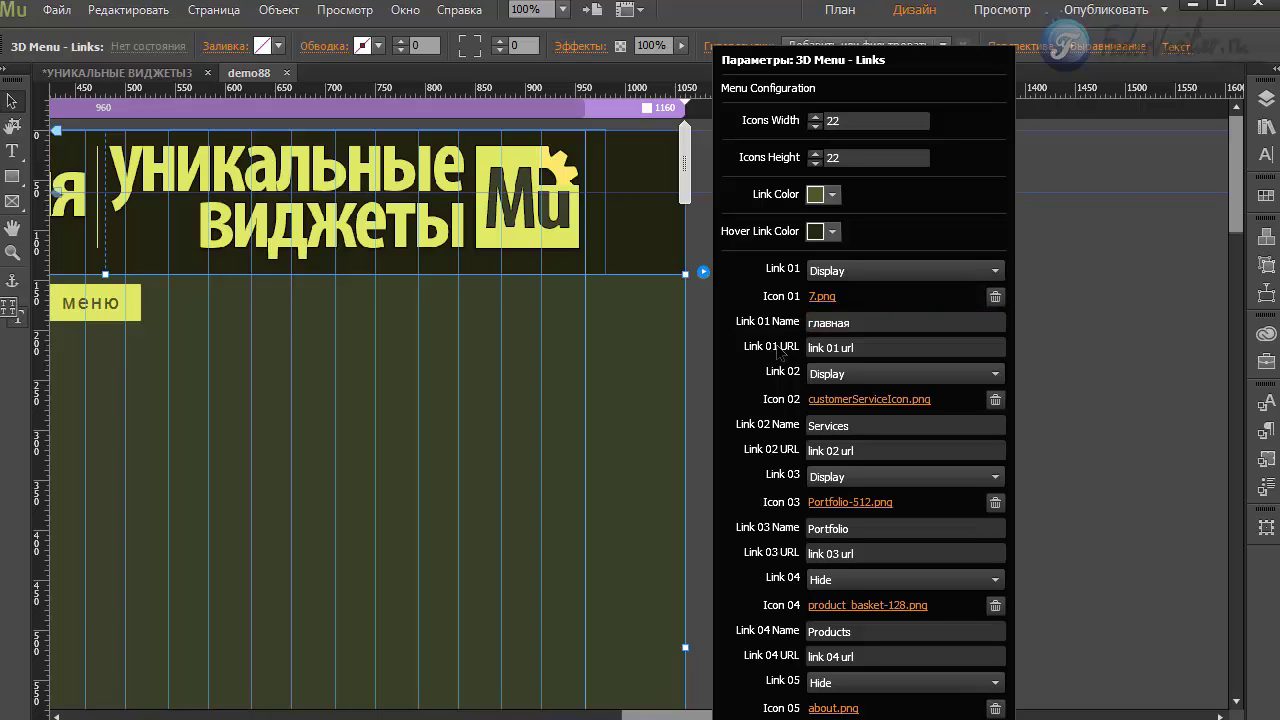
Replace the placeholder URL of Link 01 with the website address from the clipboard.
{"action": "left_click", "coordinate": [873, 345]}
{"action": "left_click", "coordinate": [873, 345]}
{"action": "right_click", "coordinate": [820, 347]}
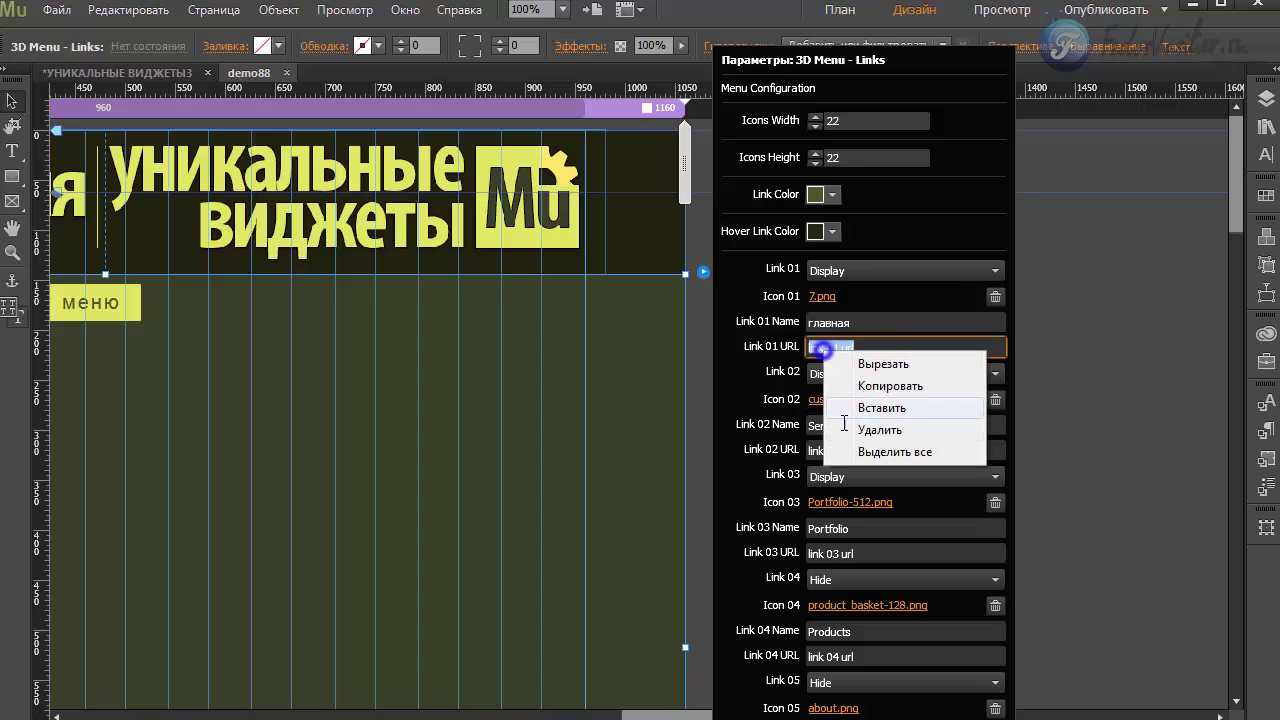
{"action": "left_click", "coordinate": [930, 410]}
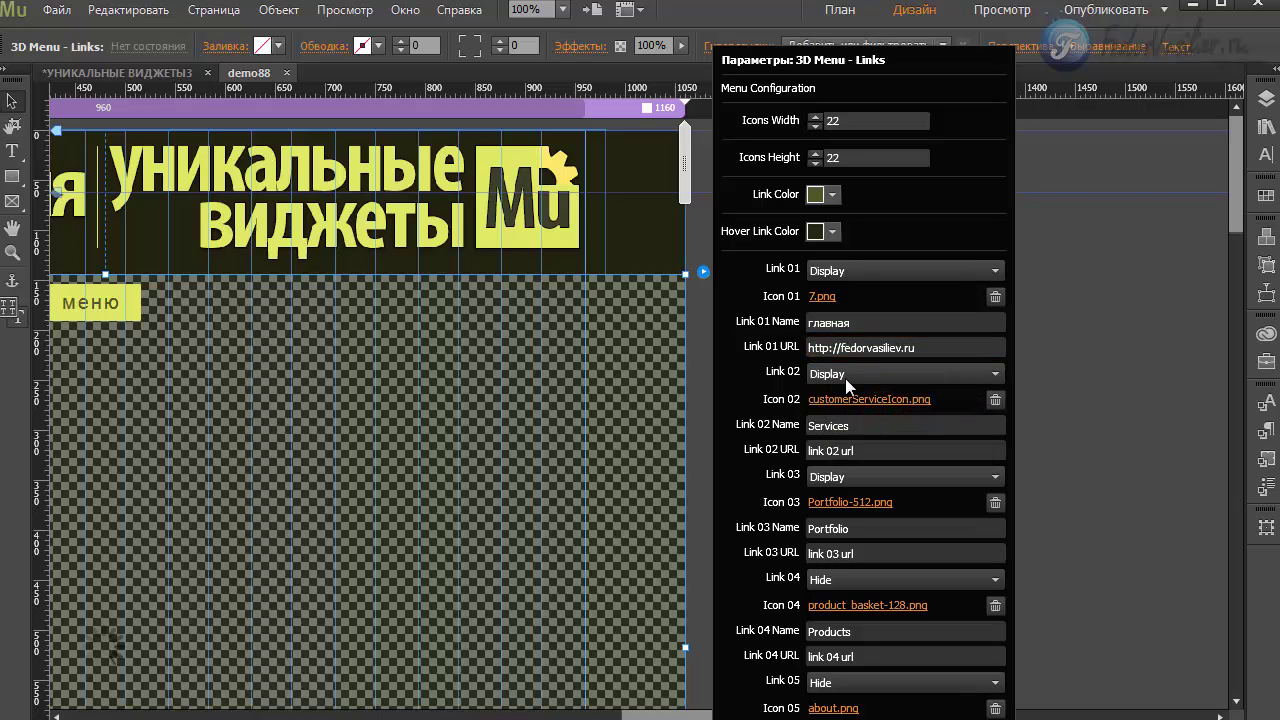
Replace Link 02's icon with 7.png and name the link "демо".
{"action": "left_click", "coordinate": [846, 380]}
{"action": "left_click", "coordinate": [848, 386]}
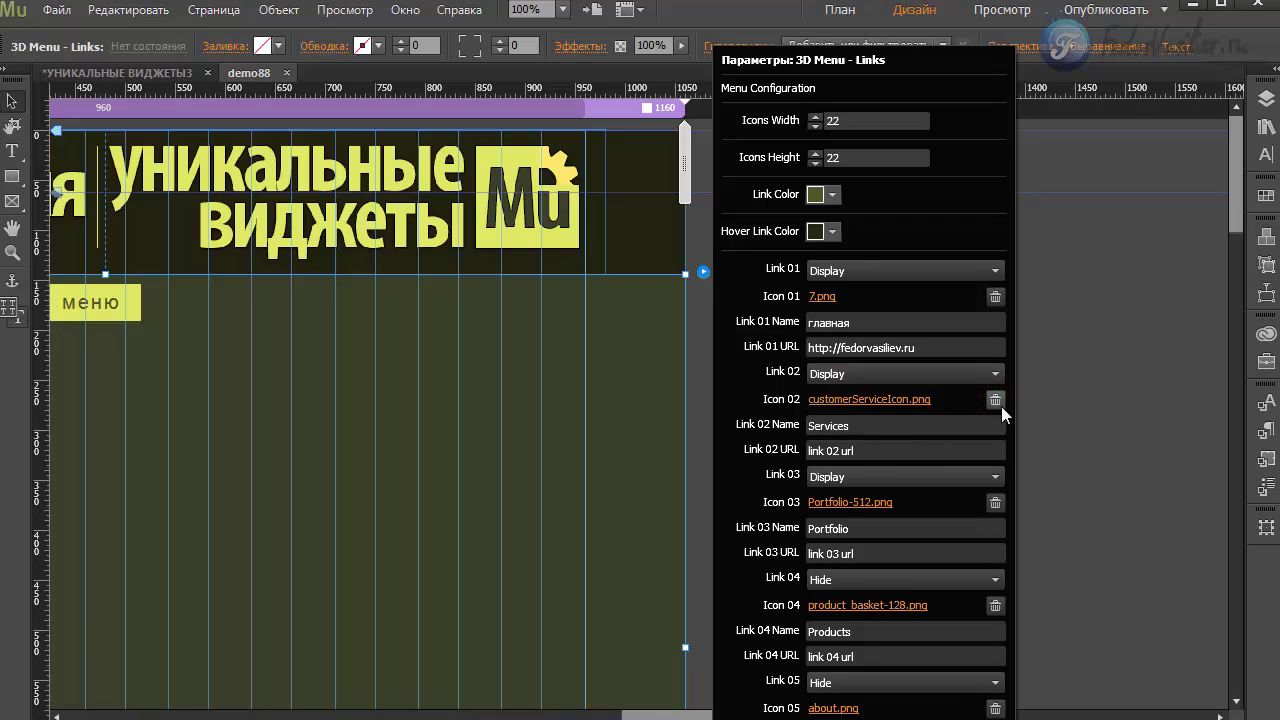
{"action": "left_click", "coordinate": [998, 404]}
{"action": "left_click", "coordinate": [832, 402]}
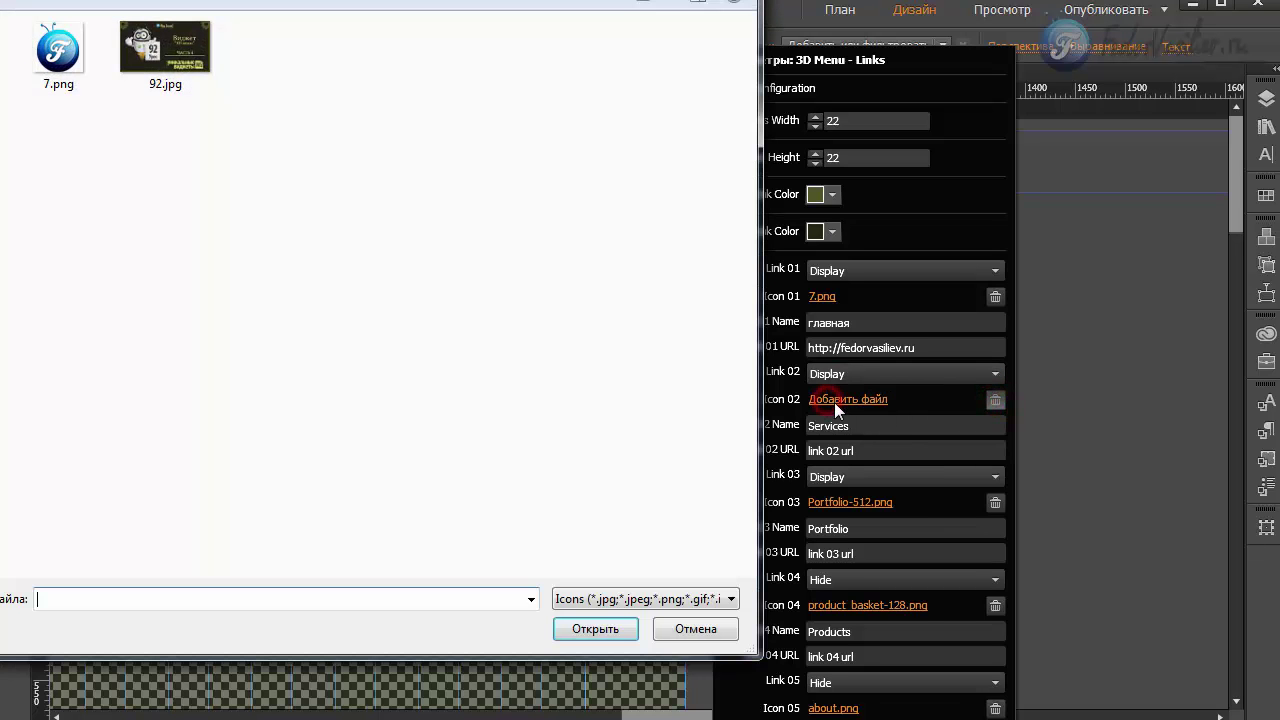
{"action": "left_click", "coordinate": [68, 66]}
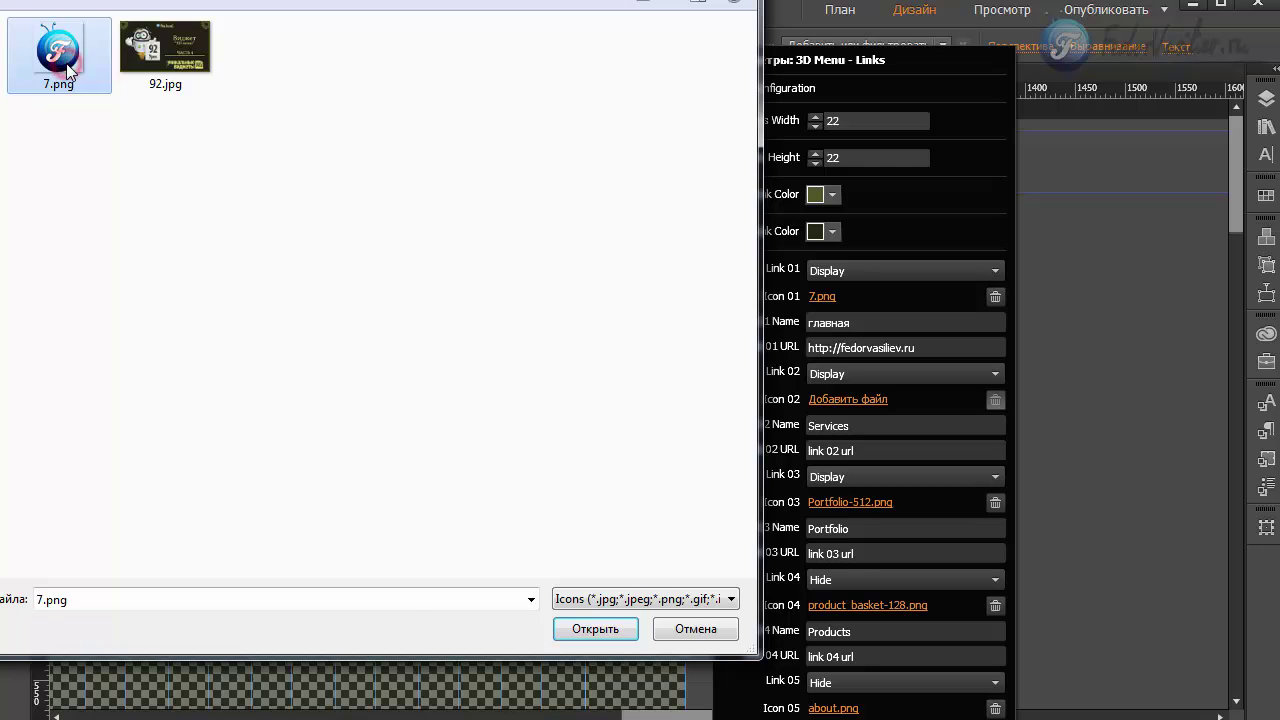
{"action": "double_click", "coordinate": [68, 66]}
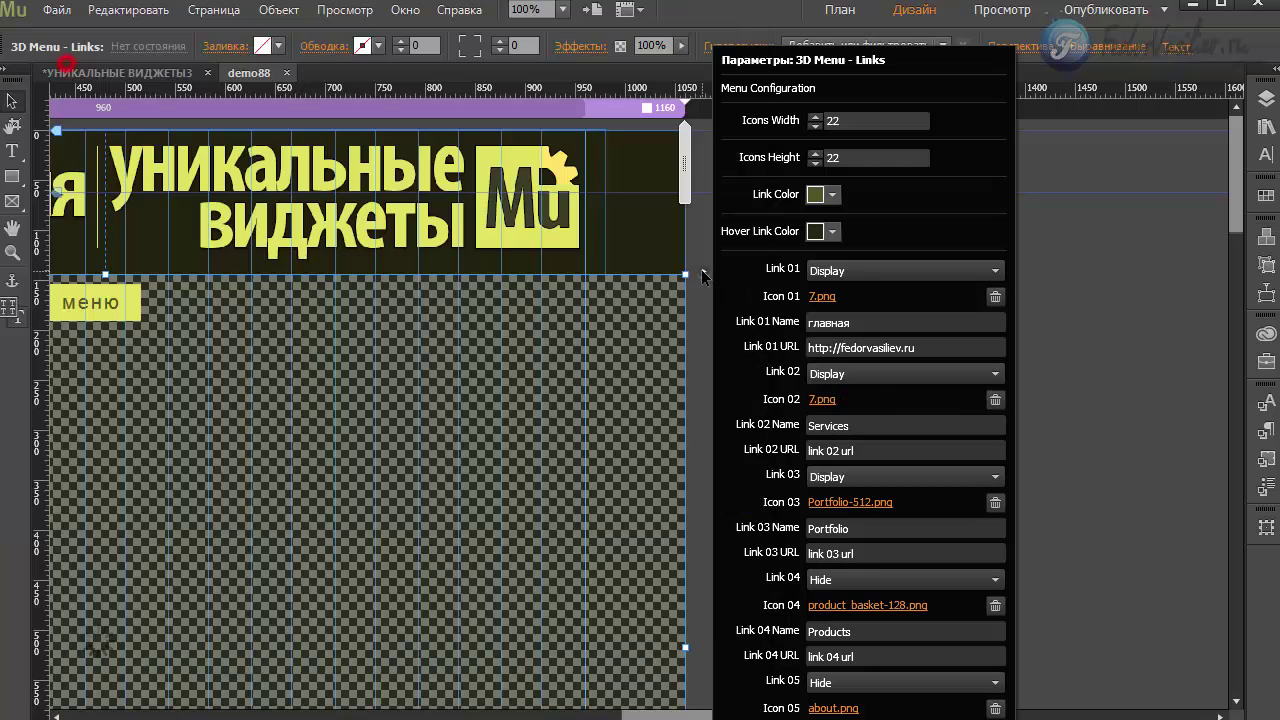
{"action": "left_click", "coordinate": [864, 426]}
{"action": "type", "text": "демо"}
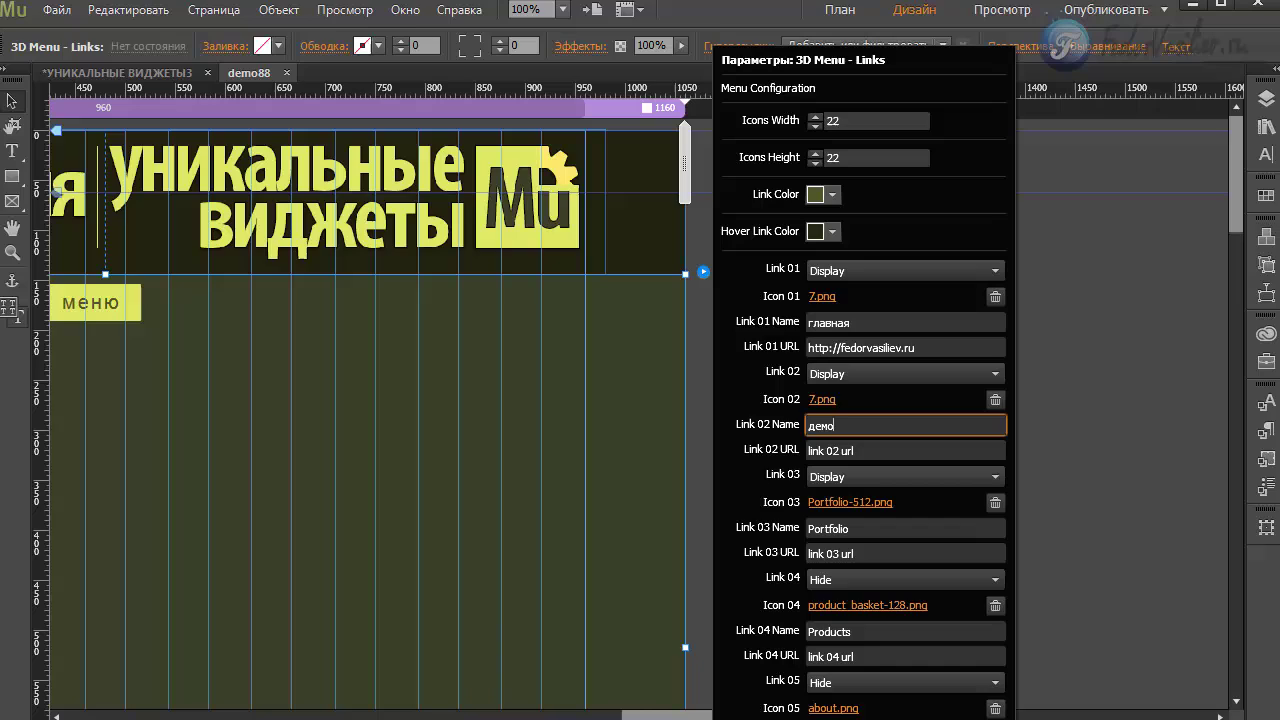
Preview the demo88 page in the browser, opening and closing the 3D menu once.
{"action": "key", "text": "ctrl+shift+e"}
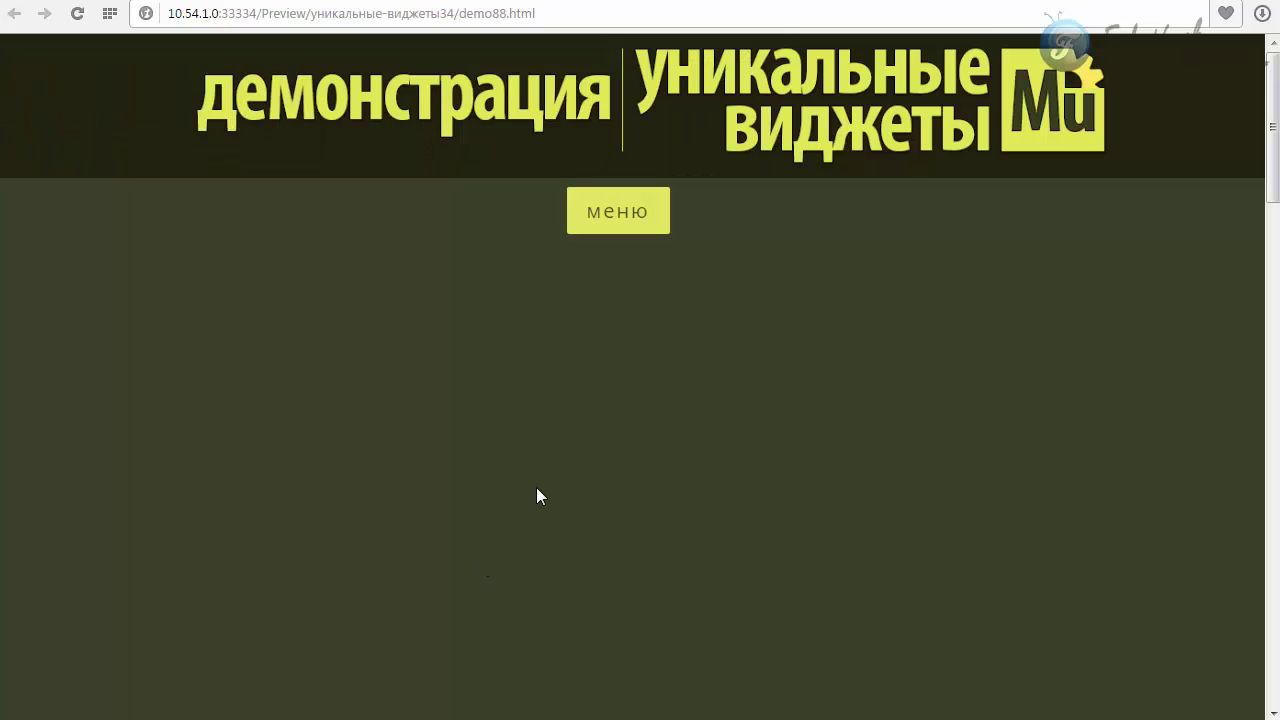
{"action": "left_click", "coordinate": [606, 225]}
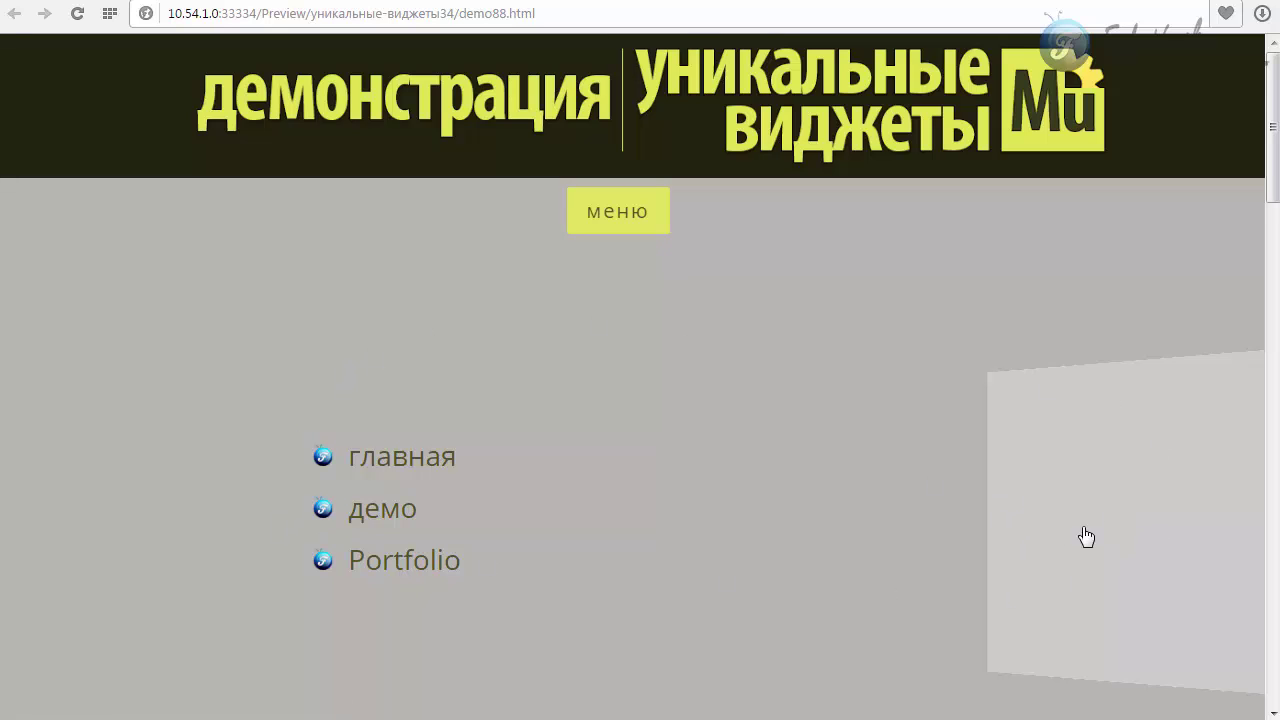
{"action": "left_click", "coordinate": [1086, 490]}
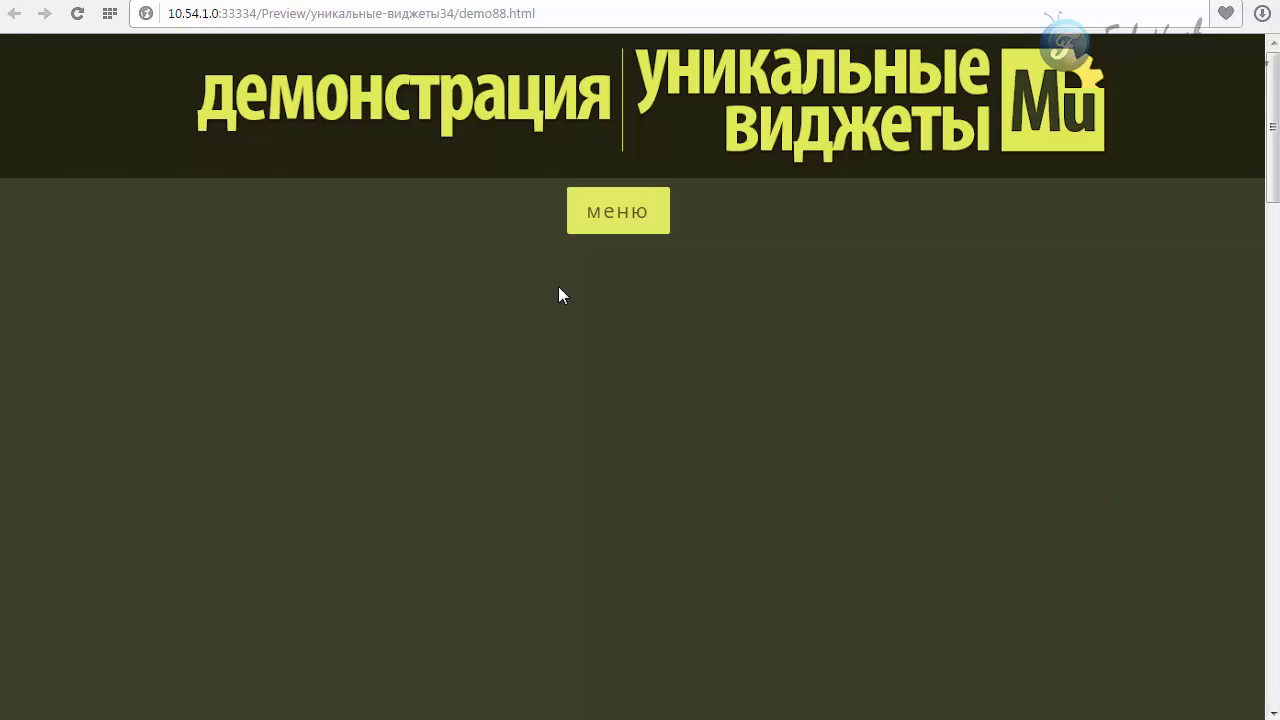
Reopen the 3D menu, test its "главная" link, and return to the previewed page.
{"action": "left_click", "coordinate": [607, 218]}
{"action": "left_click", "coordinate": [406, 456]}
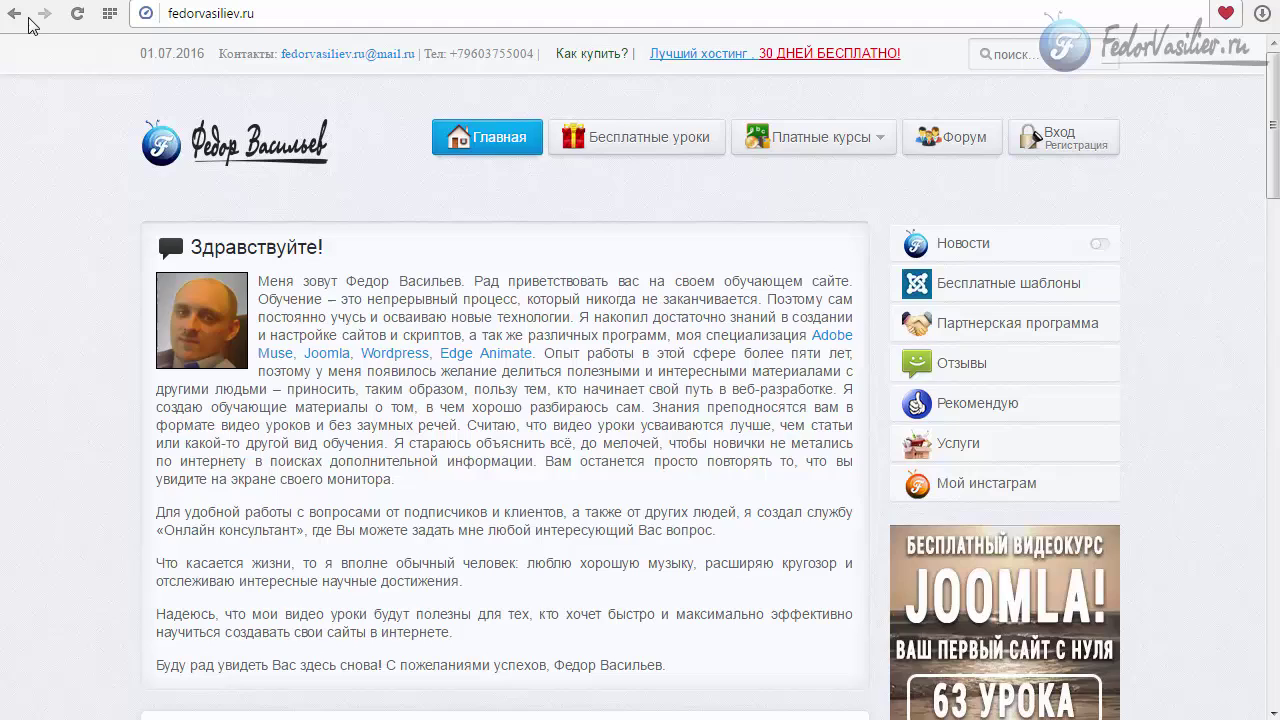
{"action": "left_click", "coordinate": [22, 15]}
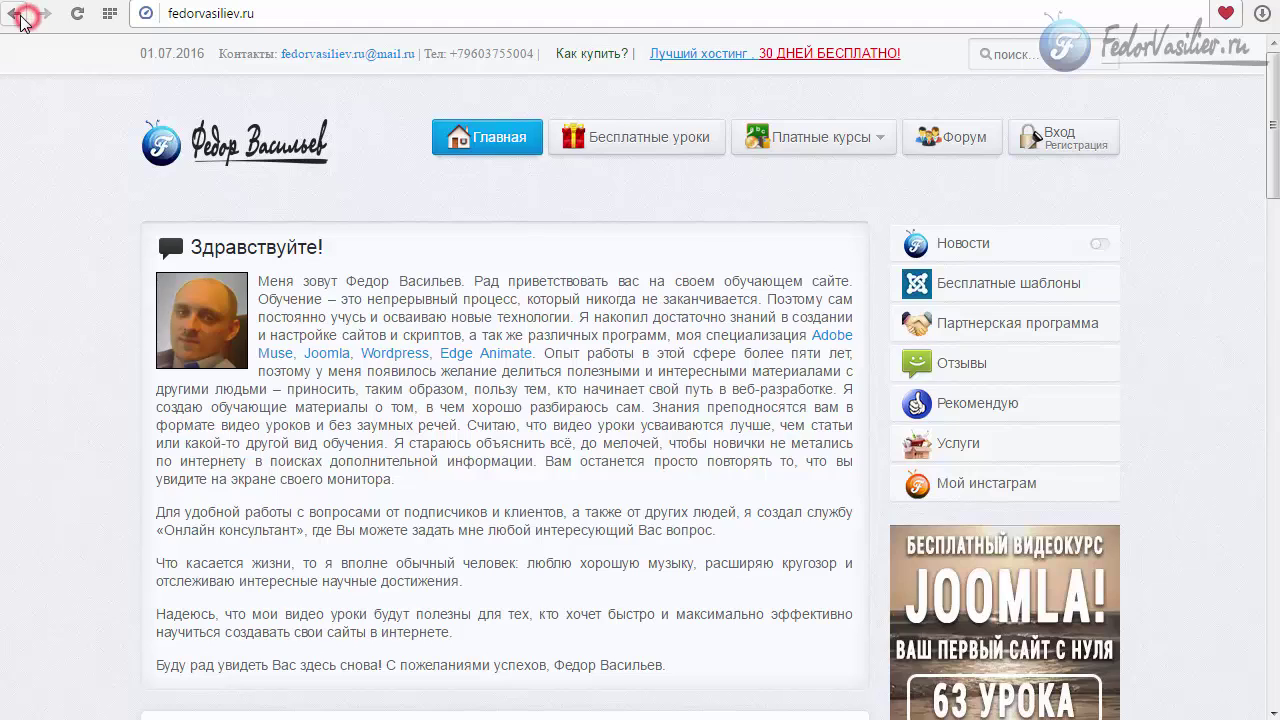